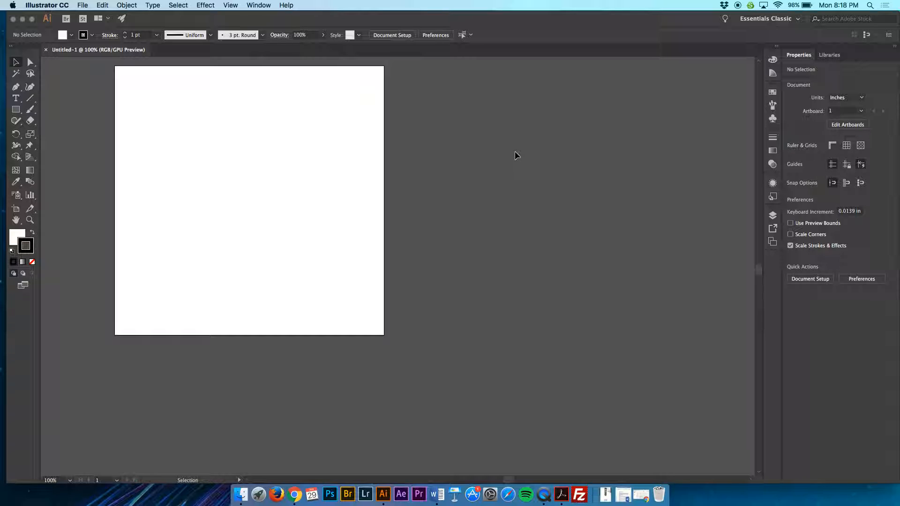
Step: Show the rulers around the artboard
scroll(411, 172, left, 5)
scroll(412, 172, up, 2)
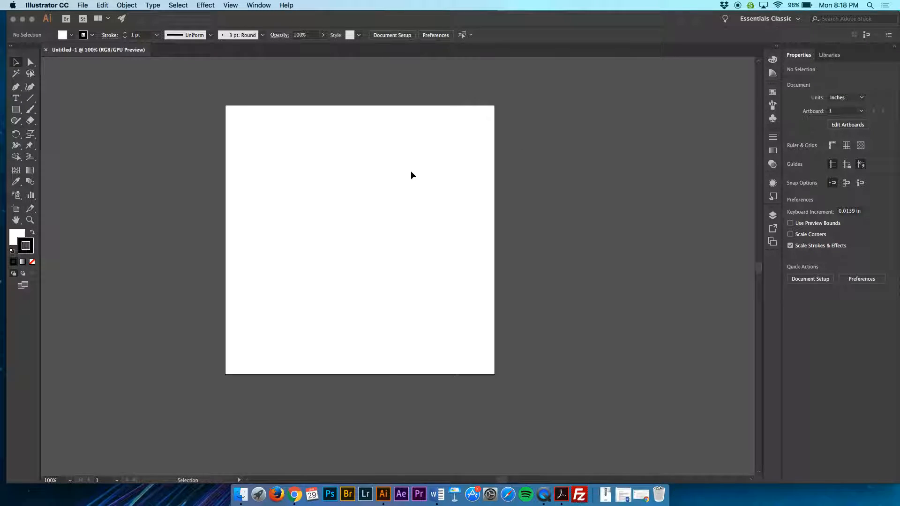
scroll(411, 171, left, 2)
scroll(411, 172, up, 1)
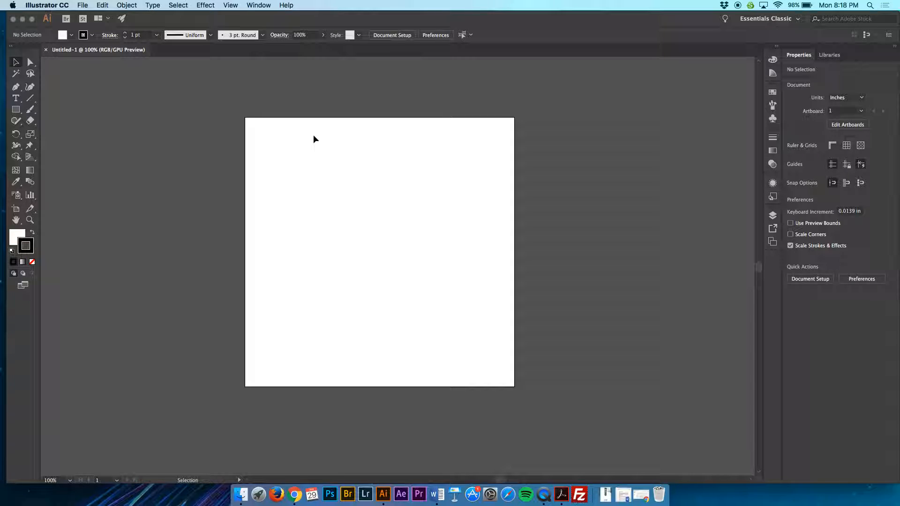
key(super+r)
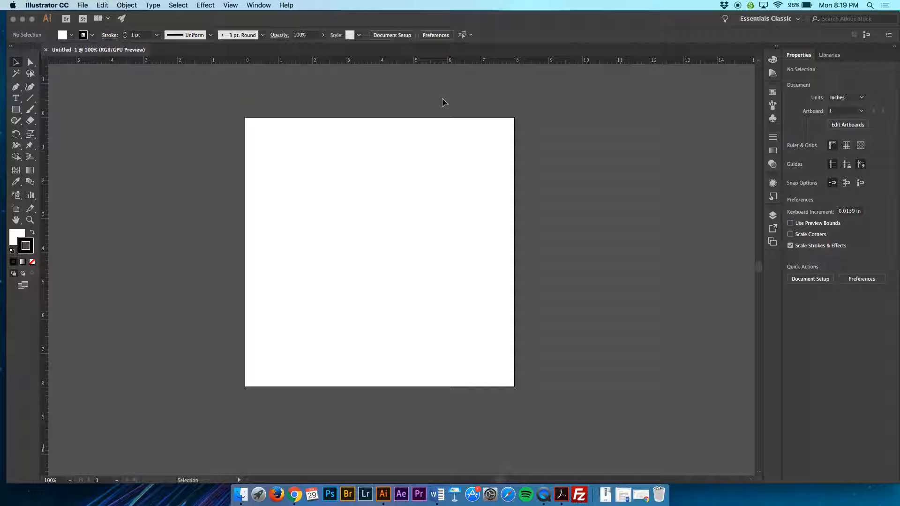
Step: With the Type tool active, examine the stroke settings, stroke weight, width profile, brush definition and opacity options
key(t)
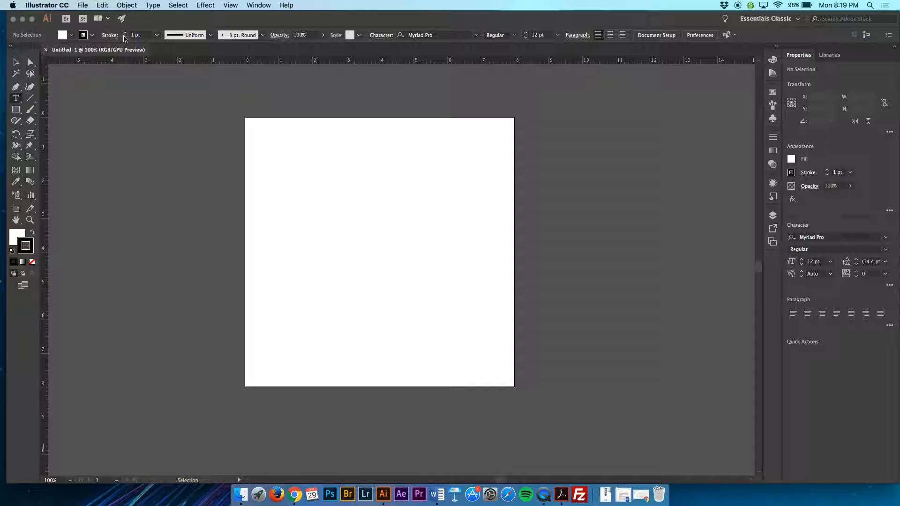
click(111, 35)
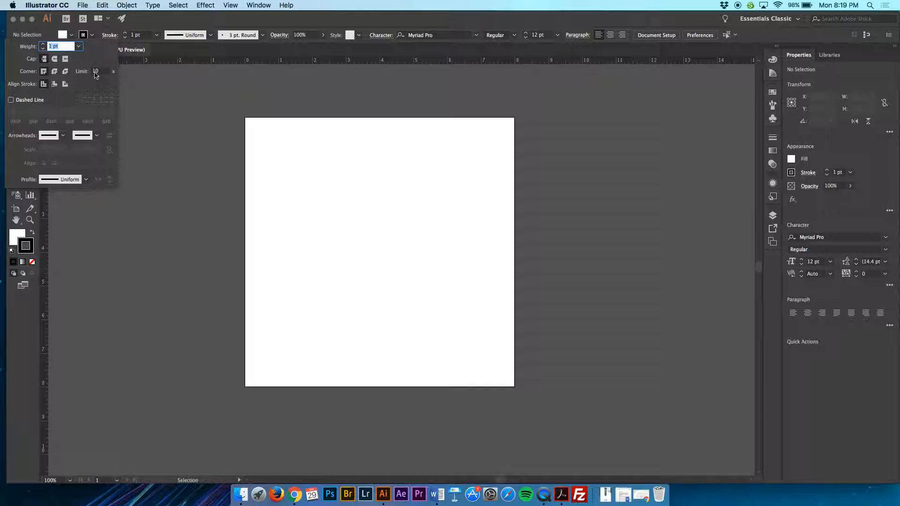
click(113, 37)
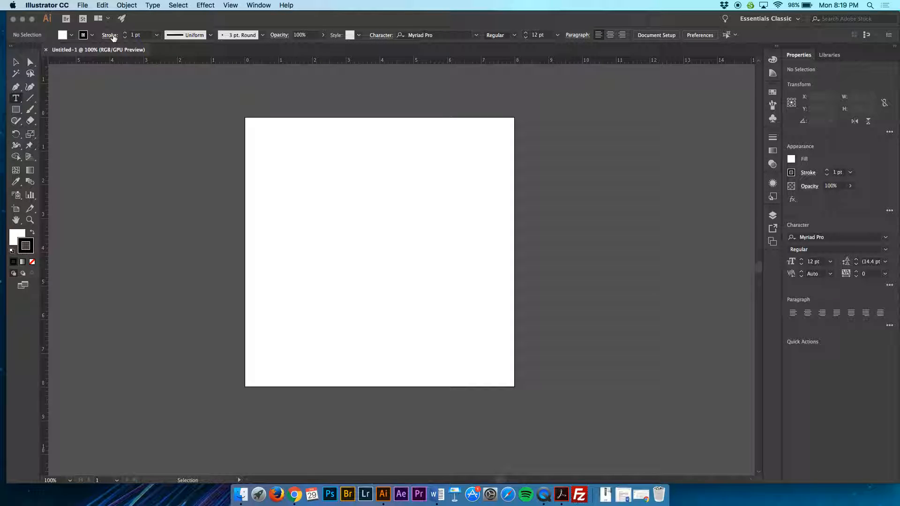
click(157, 35)
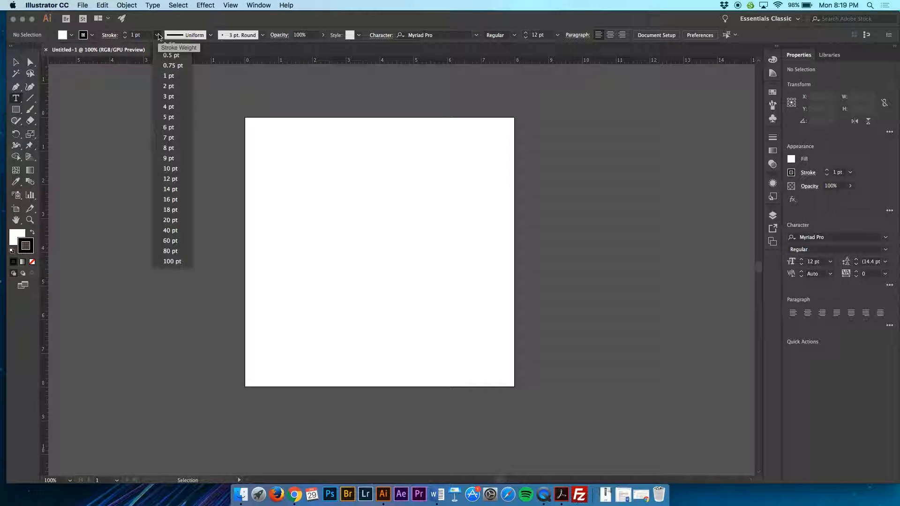
click(158, 35)
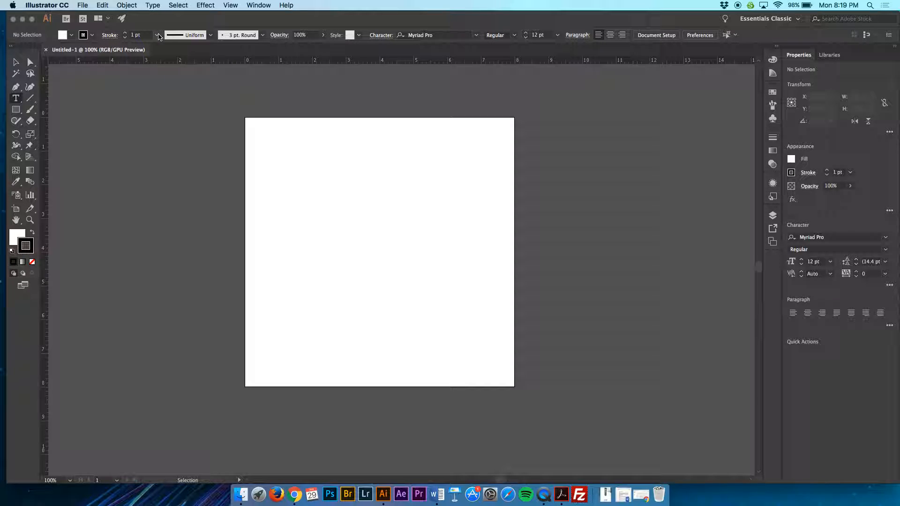
click(211, 36)
click(211, 36)
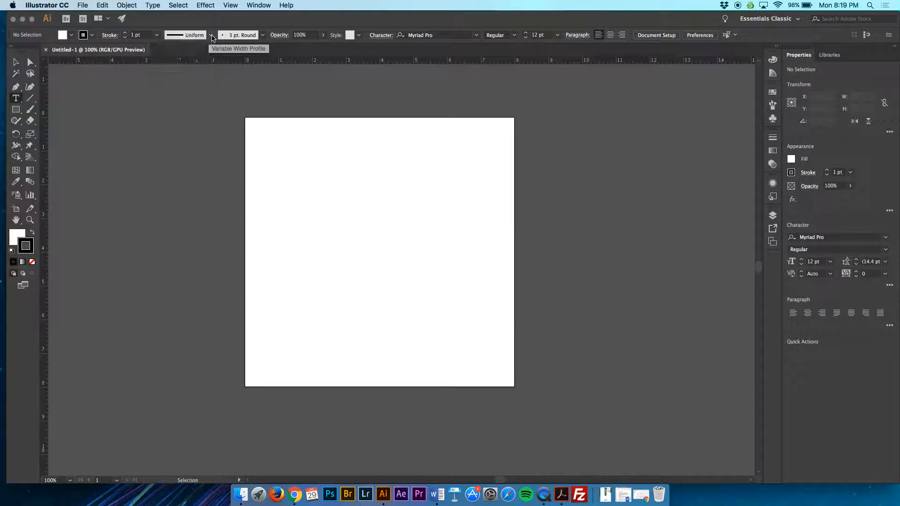
click(261, 35)
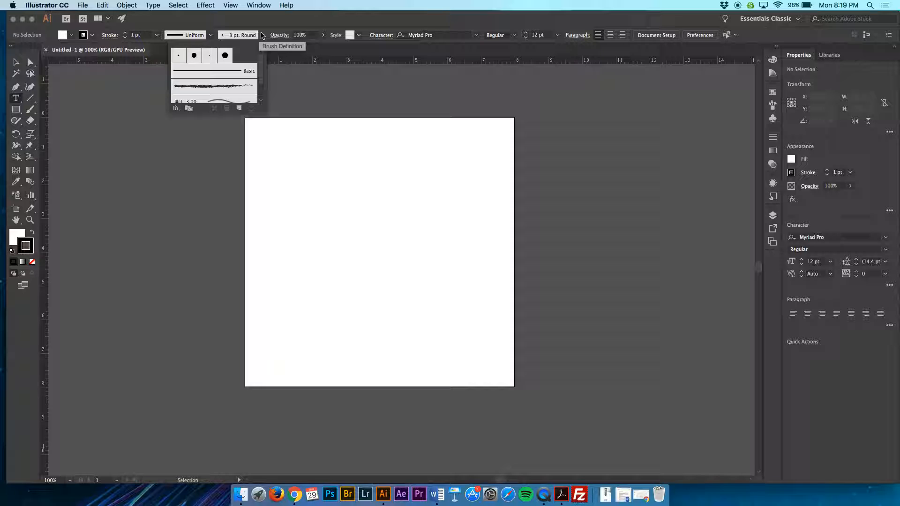
click(261, 36)
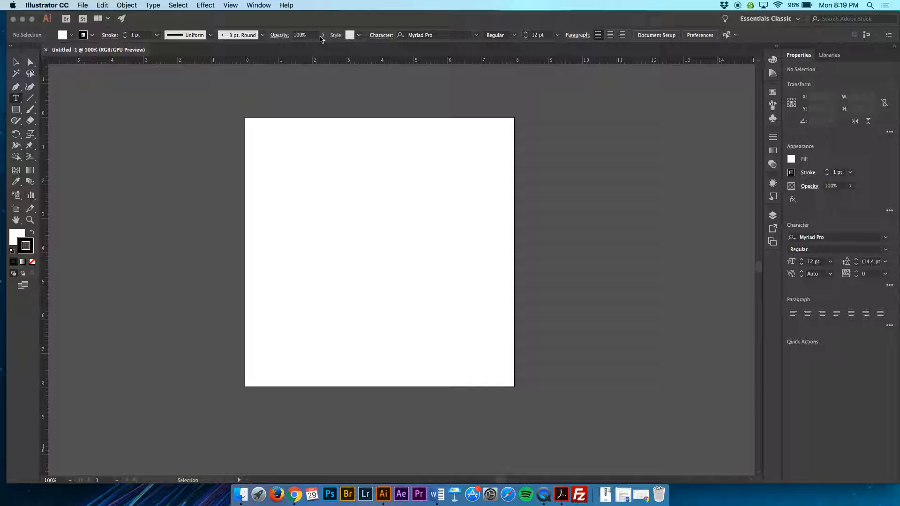
click(278, 36)
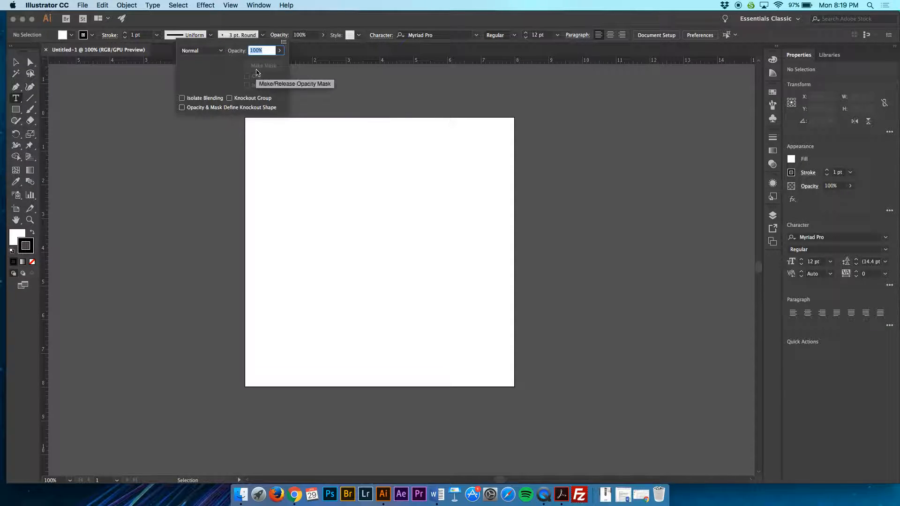
click(279, 35)
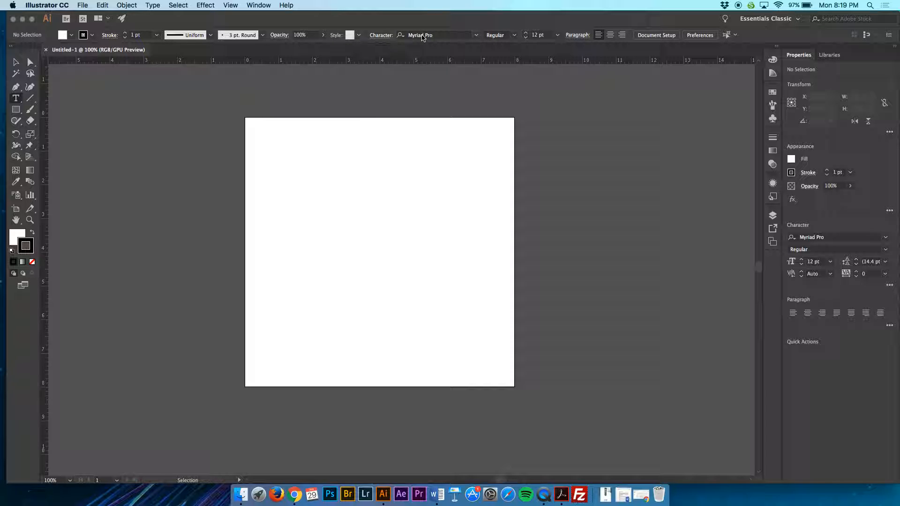
Step: Examine the character settings, font style choices and paragraph options available for the Type tool
click(382, 37)
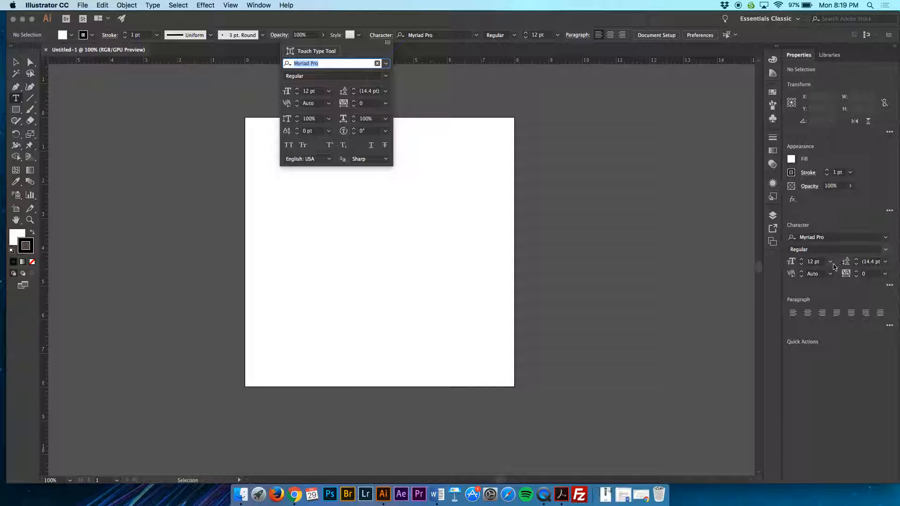
click(376, 39)
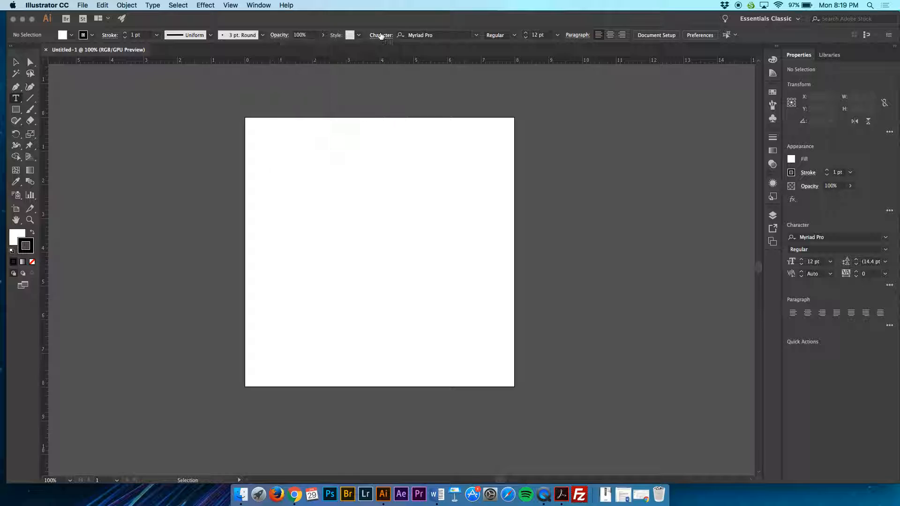
click(514, 37)
click(515, 36)
click(581, 37)
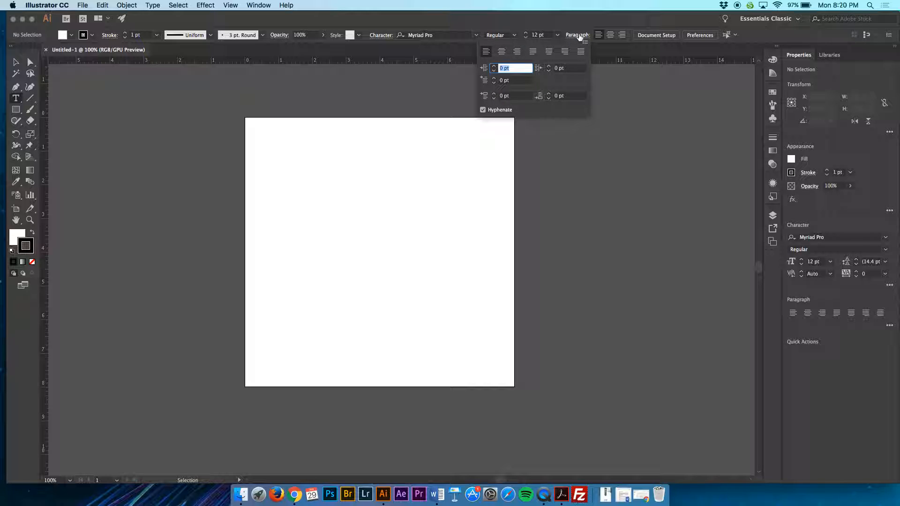
click(580, 37)
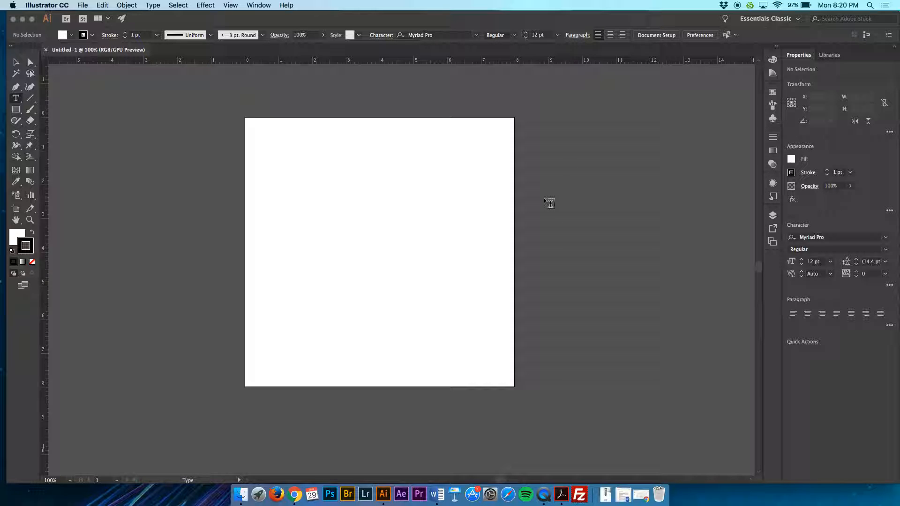
Step: Create point text near the artboard's upper edge with a first name twice, followed by "Keep Typing here and here and here and it goes on to"
click(297, 165)
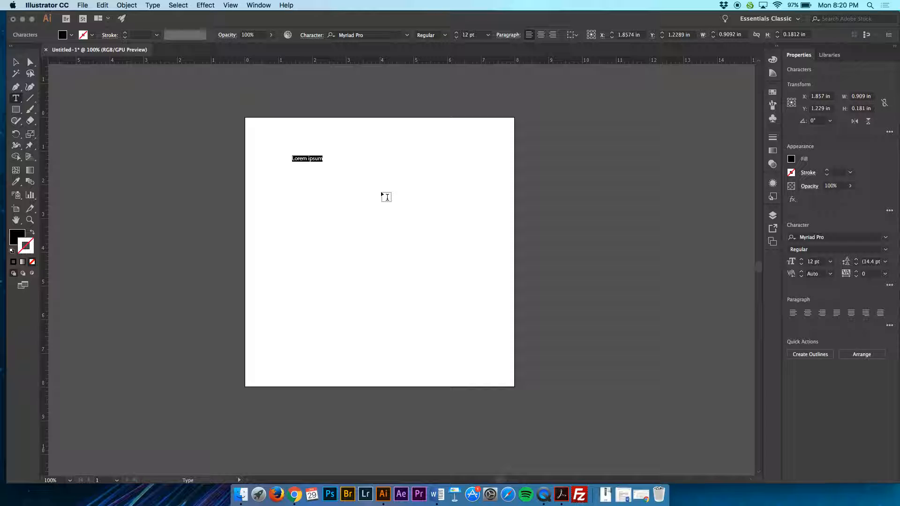
text(Samantha)
text(Samantha Keep Typing here and here and her)
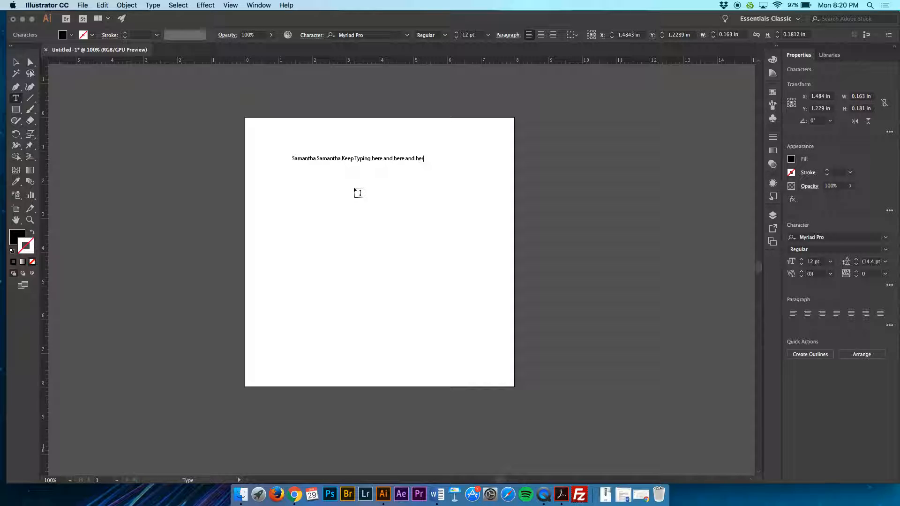
text(e and it goes on to )
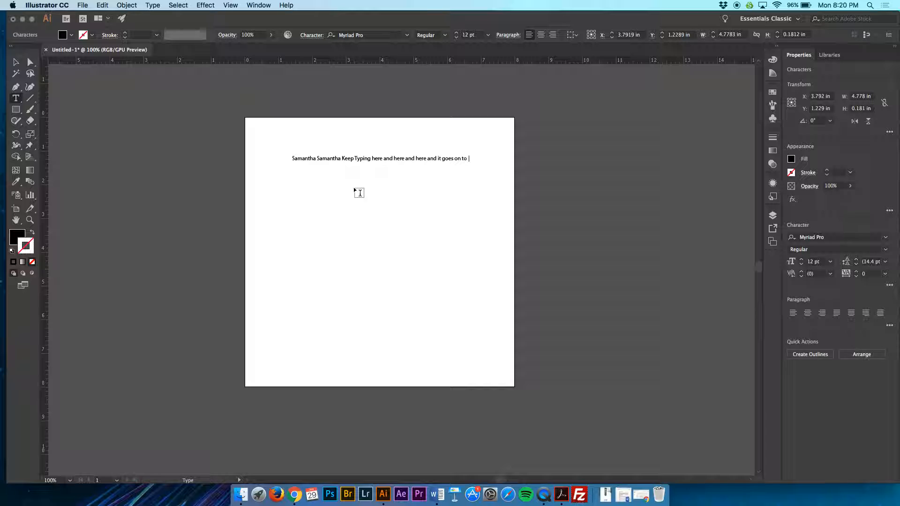
text( the line and k)
text(eeps going )
text(until I h)
text(it)
Step: Continue the point text with "the line and keeps going until I hit" and a second line "enter then it creates a new line"
key(Return)
text(enter then it)
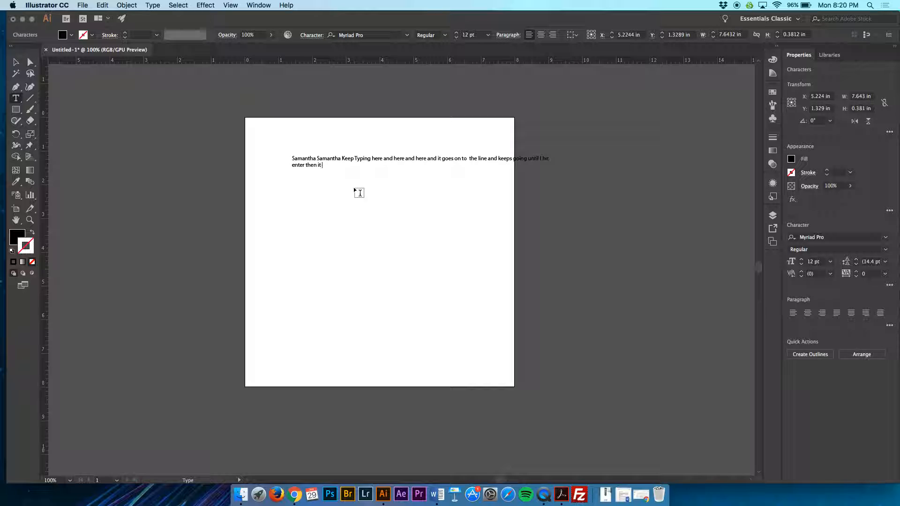
text( chreates a new line. bv)
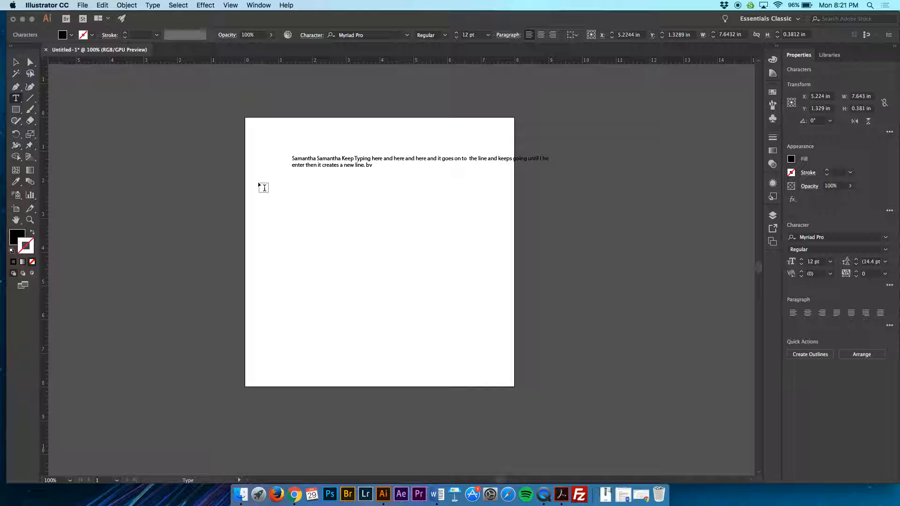
Step: Draw an area text box about 5.13 in wide and 2.33 in high beneath the point text, keeping its placeholder text
drag(288, 187, 463, 267)
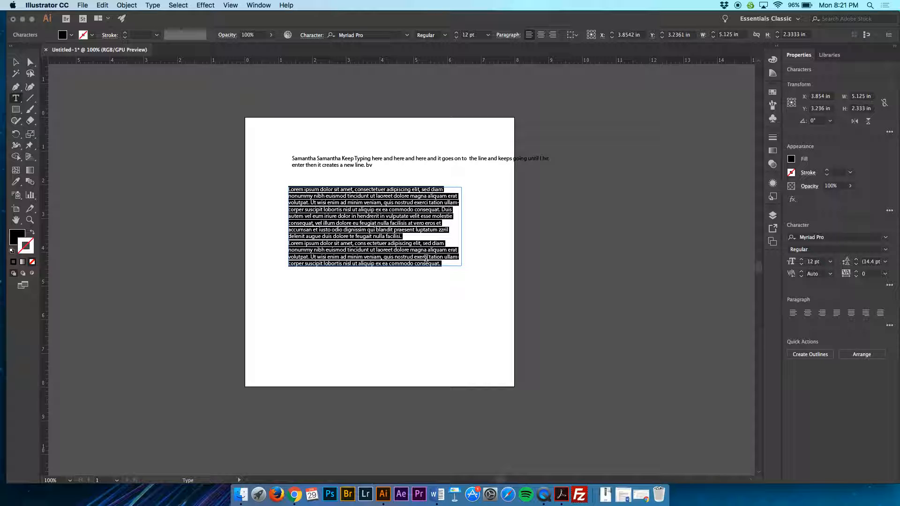
click(16, 62)
click(401, 171)
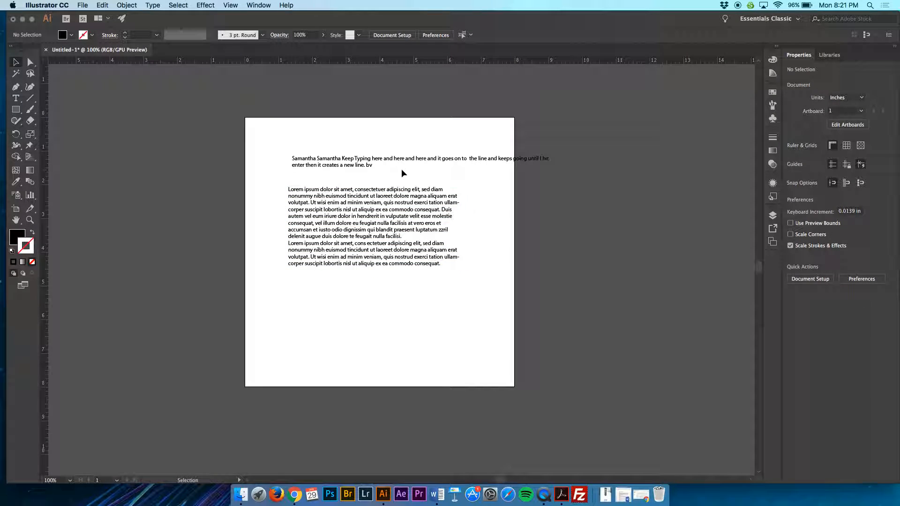
Step: Delete both the point text and the area text from the artboard
drag(474, 265, 374, 121)
key(Delete)
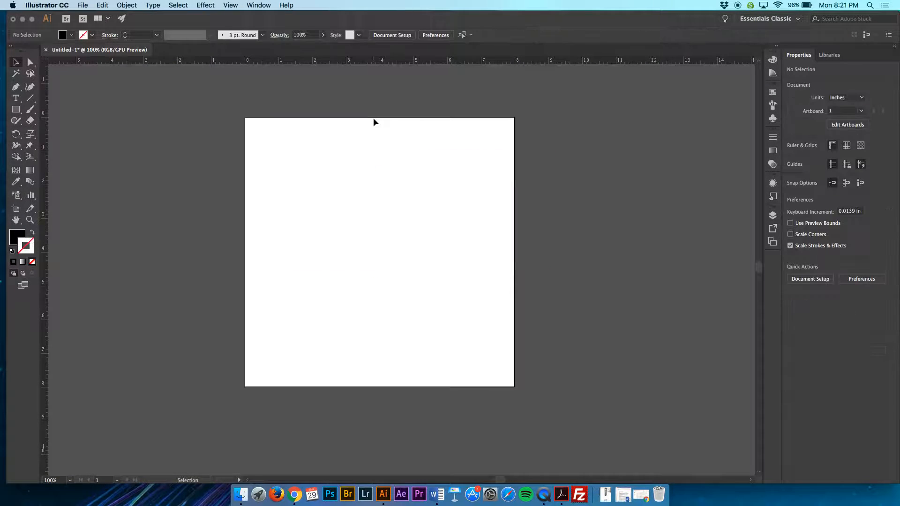
Step: Create new point text containing a first name on the left side of the artboard, above its middle
key(t)
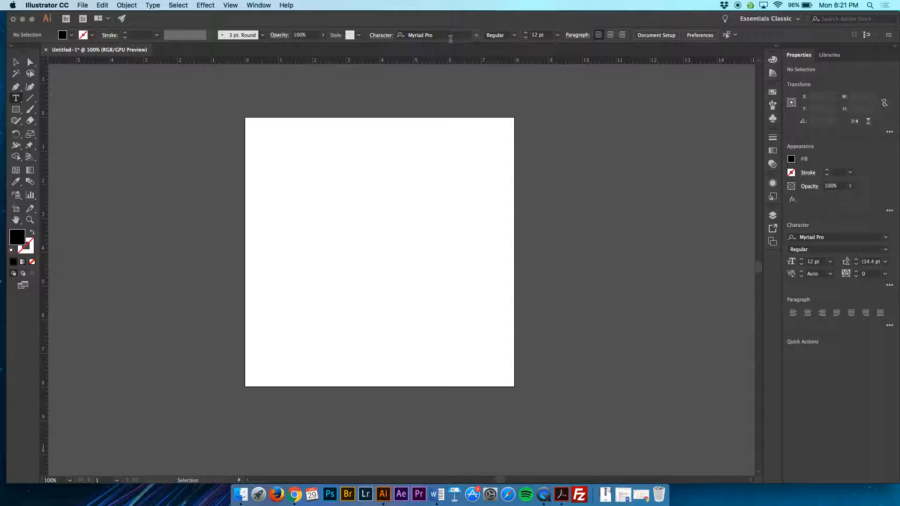
click(278, 200)
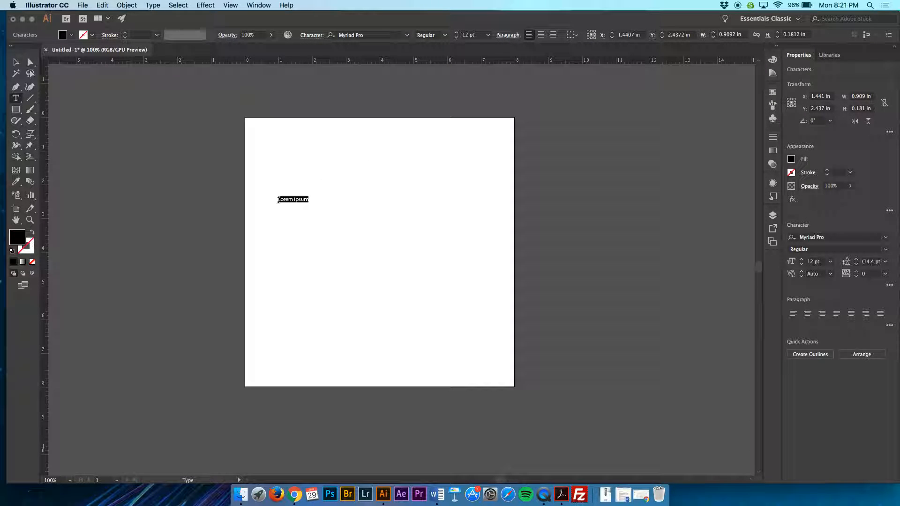
text(Samantha)
Step: Set the name text to 72 pt and its font style to Condensed Italic
double_click(286, 200)
click(489, 36)
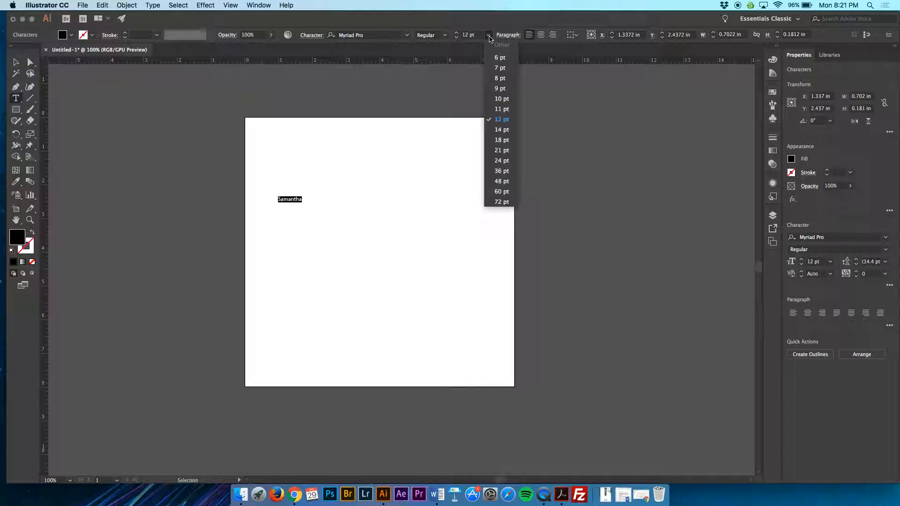
click(504, 202)
click(450, 37)
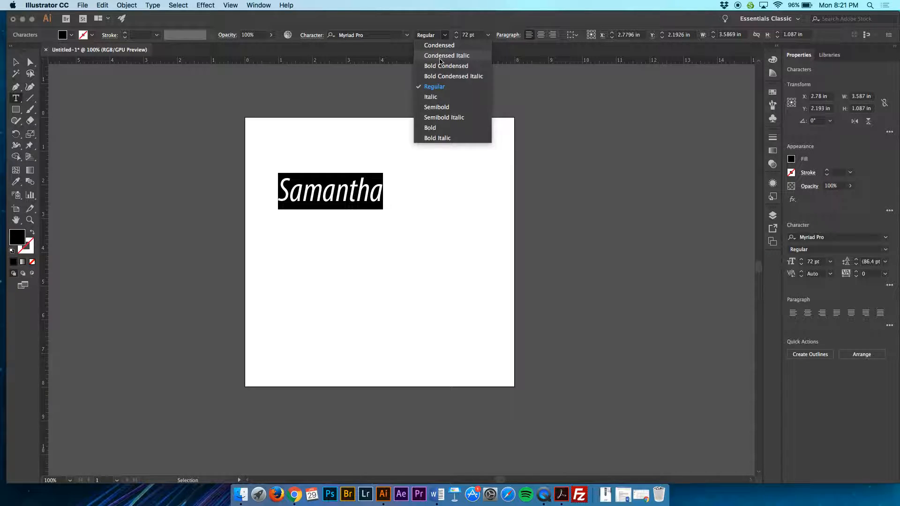
click(440, 56)
Step: Examine the available fonts and the detailed character settings for the selected name text
click(407, 35)
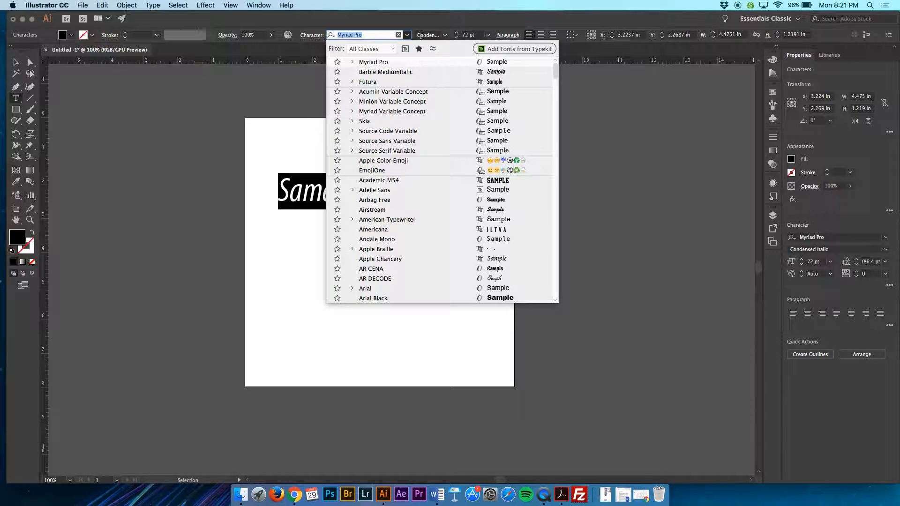
click(407, 35)
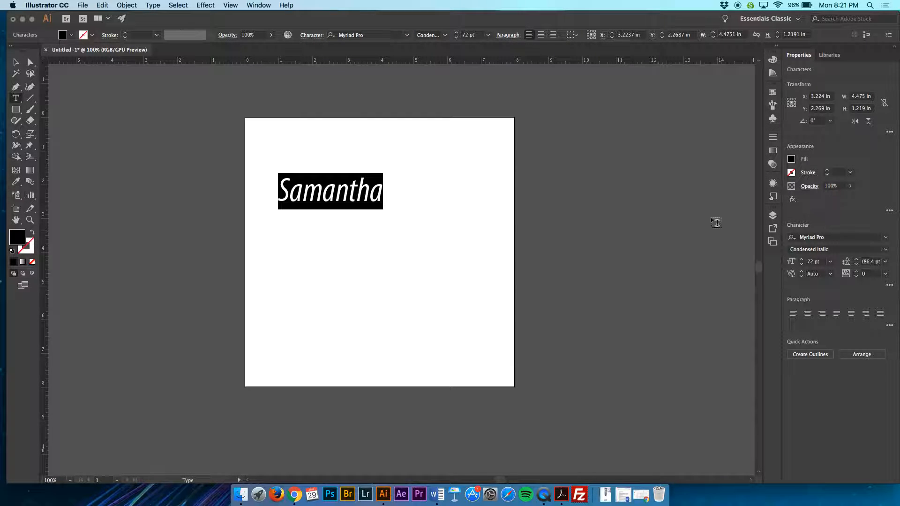
click(312, 35)
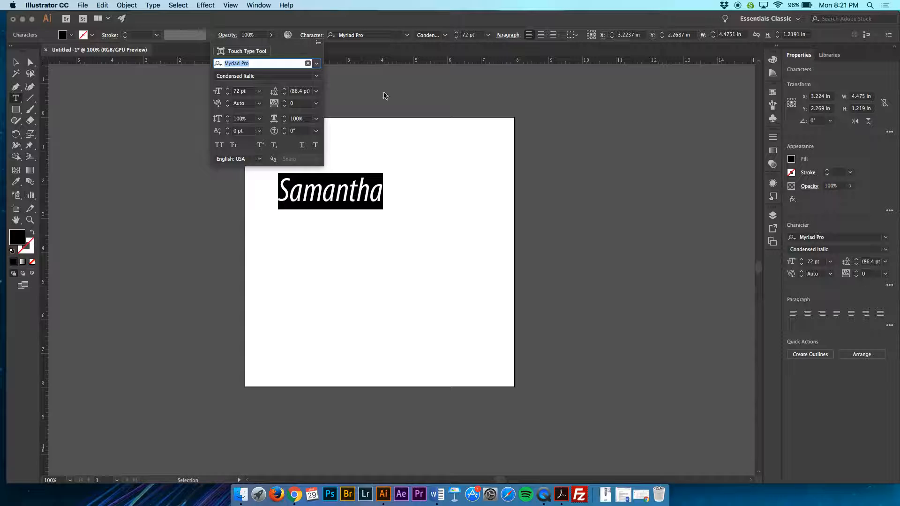
click(317, 38)
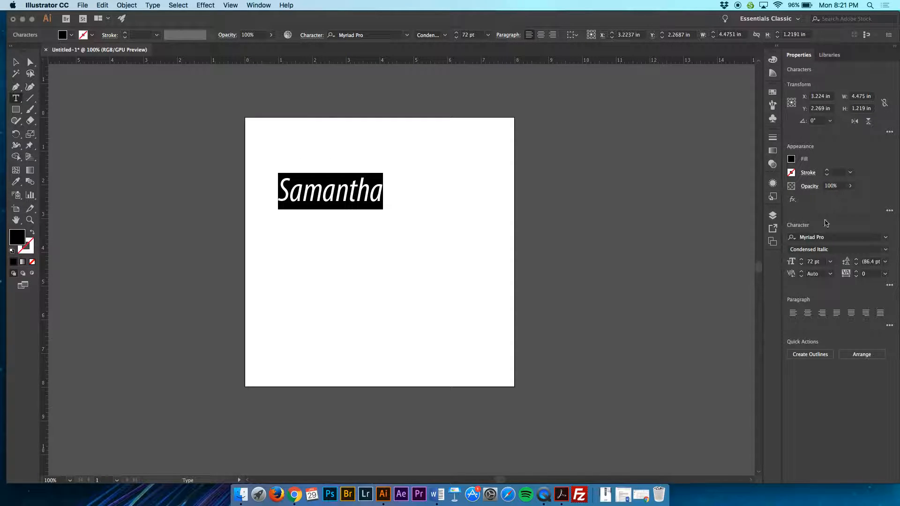
Step: Browse the font list with live preview and set the selected name text to Georgia Regular
click(886, 240)
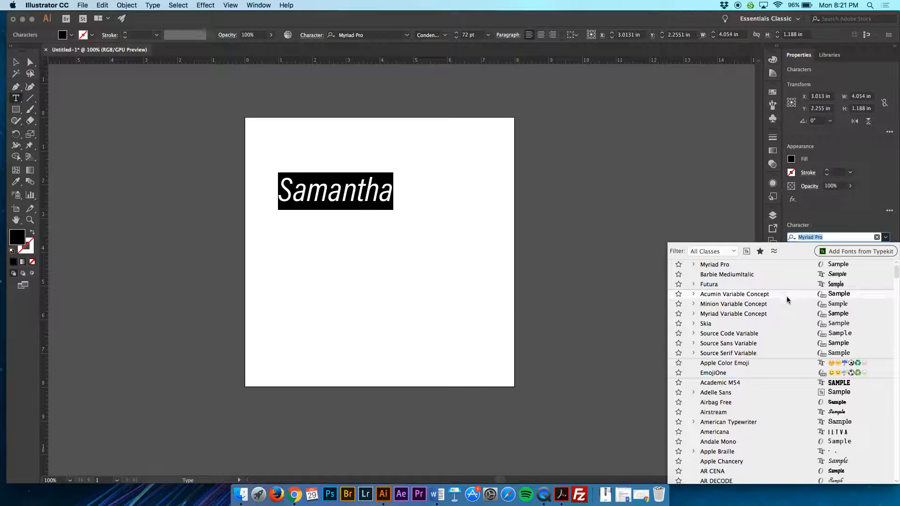
scroll(783, 371, down, 5)
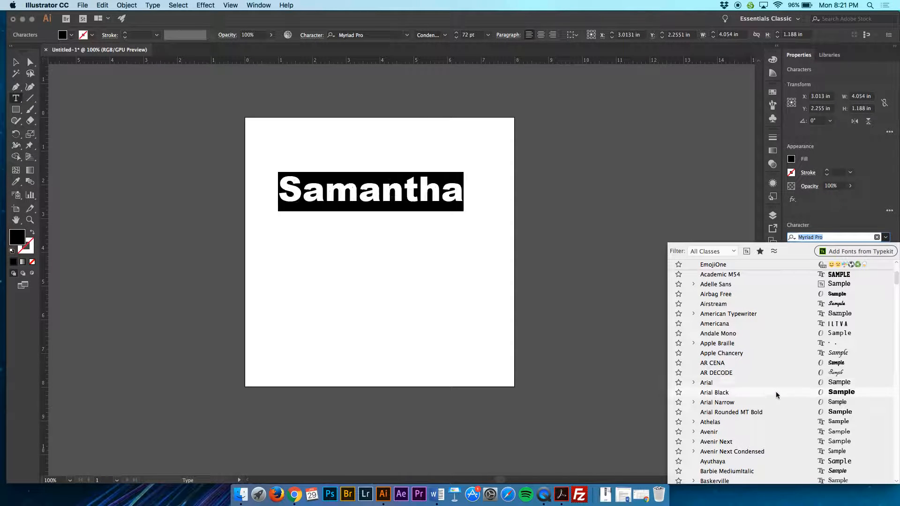
scroll(784, 417, down, 3)
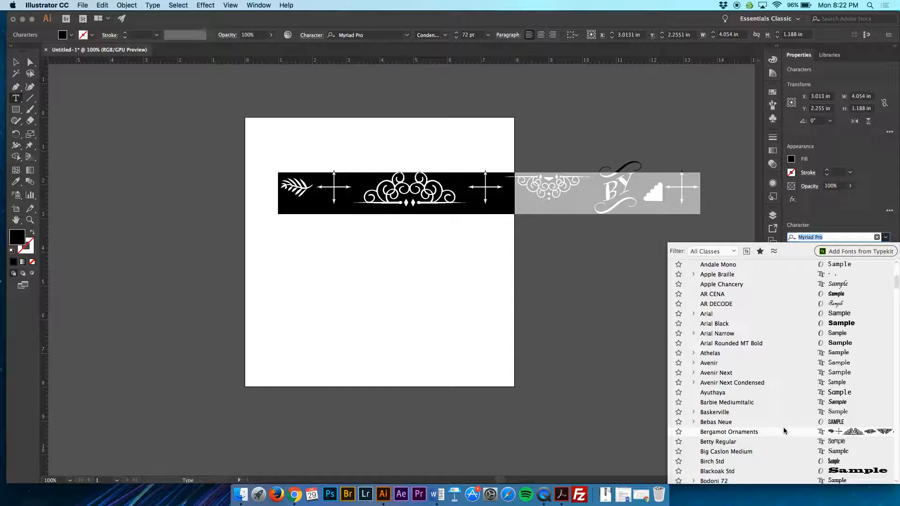
scroll(783, 421, down, 6)
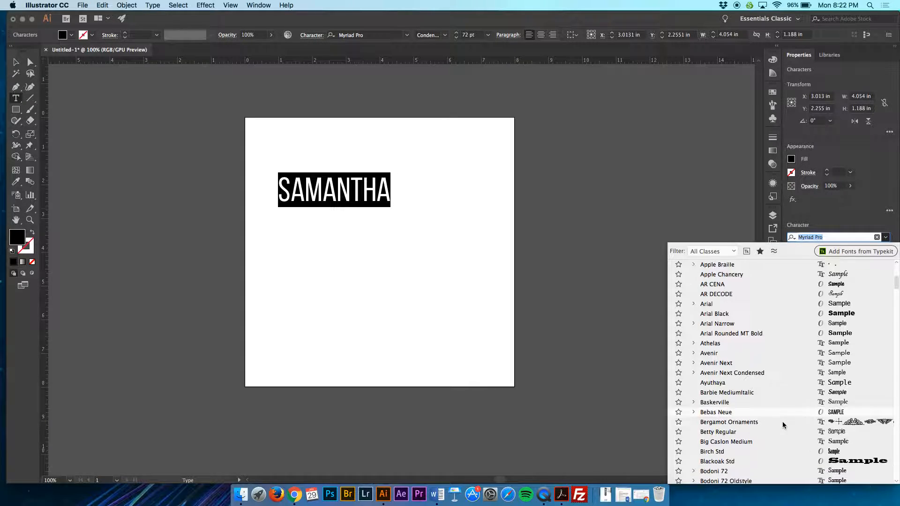
scroll(782, 411, down, 1)
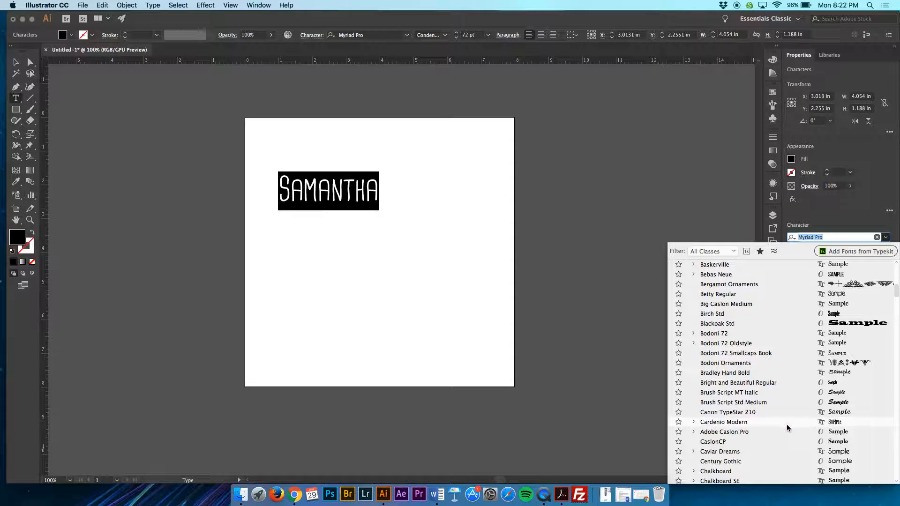
scroll(786, 457, down, 4)
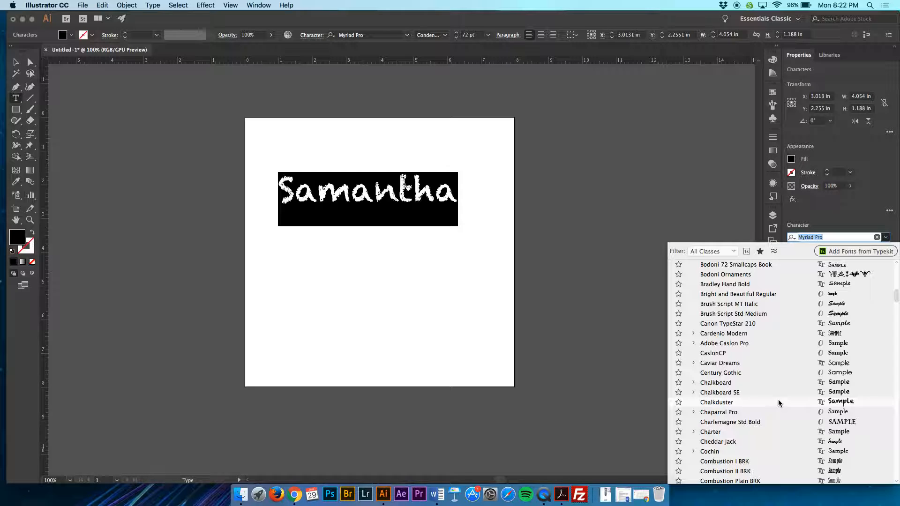
scroll(778, 402, down, 6)
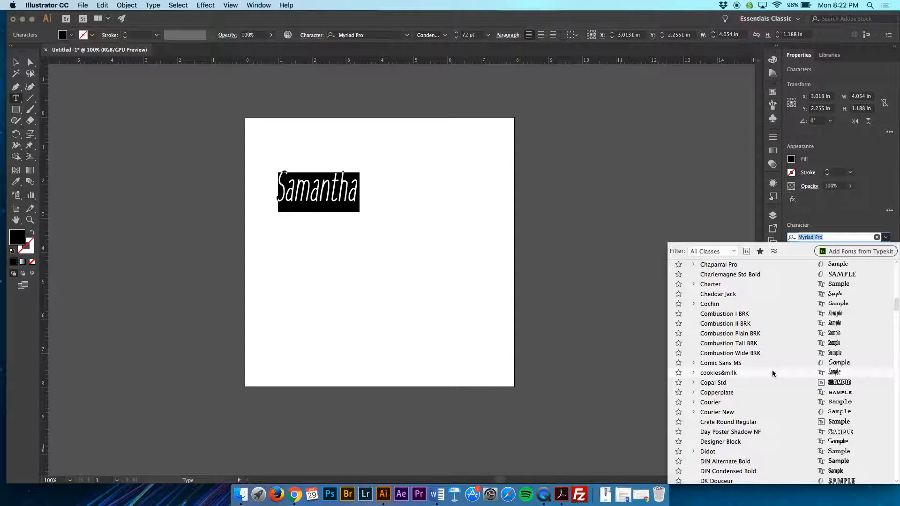
scroll(772, 370, down, 2)
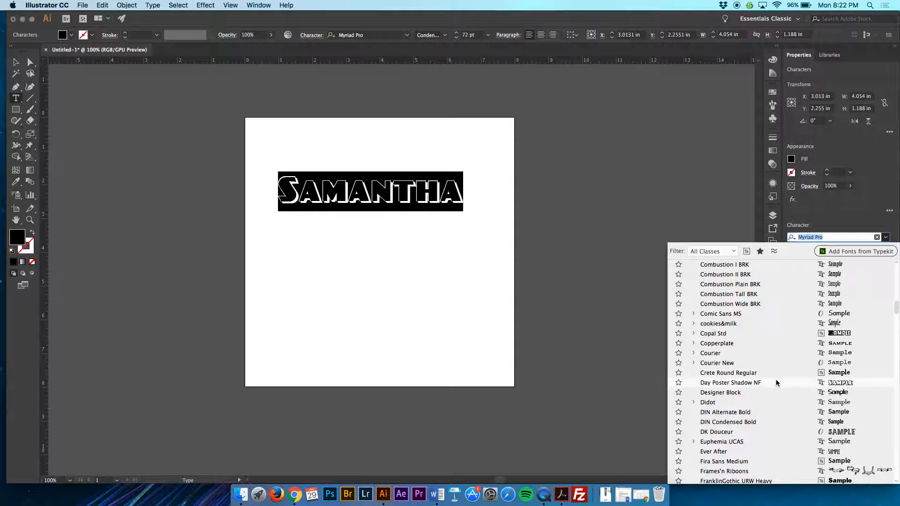
scroll(781, 399, down, 3)
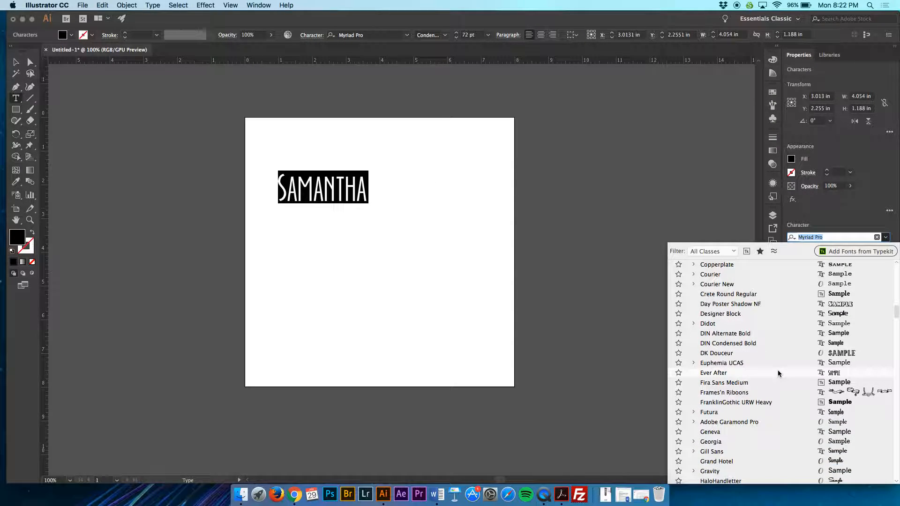
scroll(775, 406, down, 3)
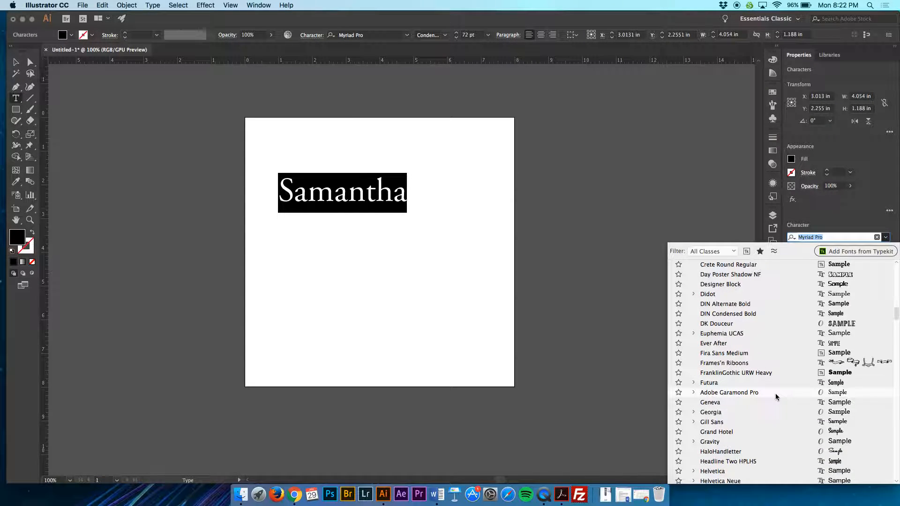
scroll(775, 393, down, 4)
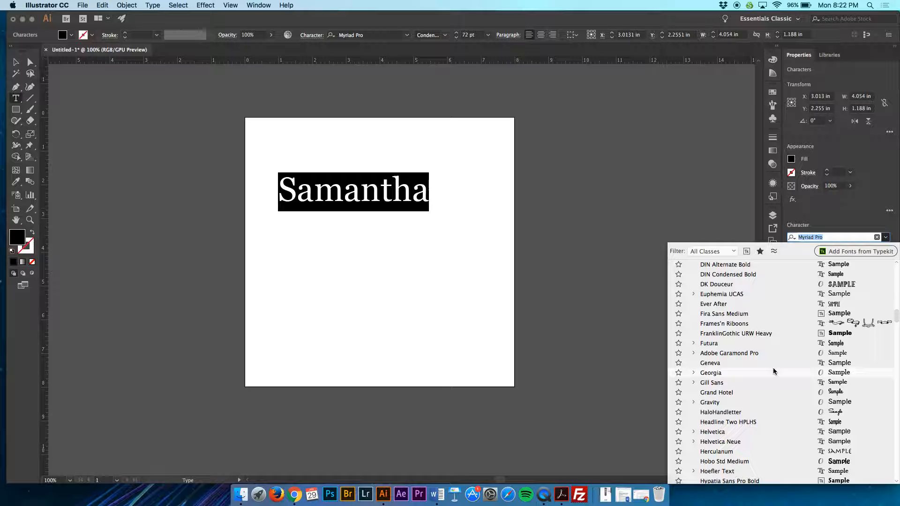
click(773, 371)
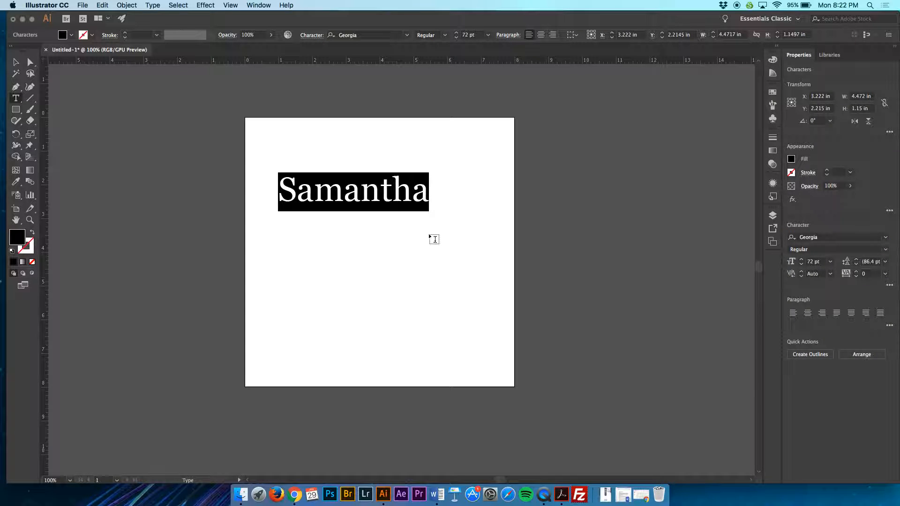
Step: Compare the detailed character settings with the cursor inside the name and with the whole name selected
click(365, 196)
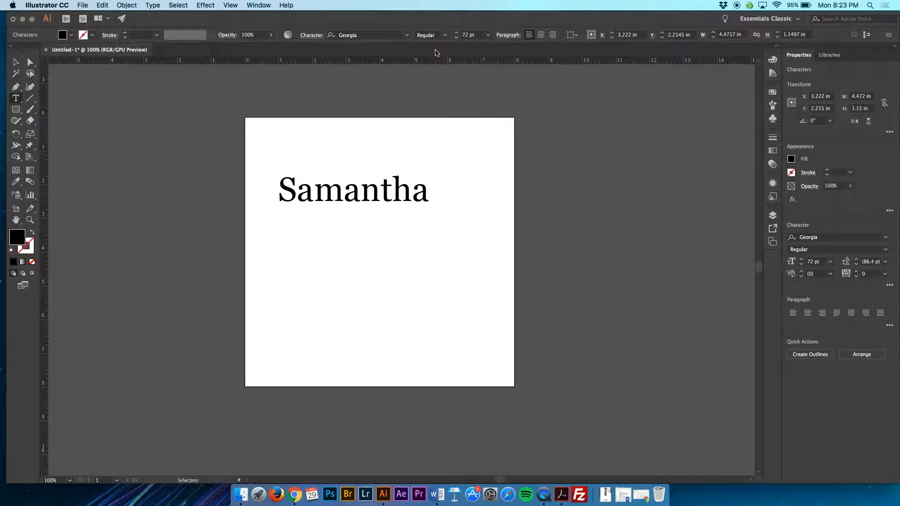
click(312, 35)
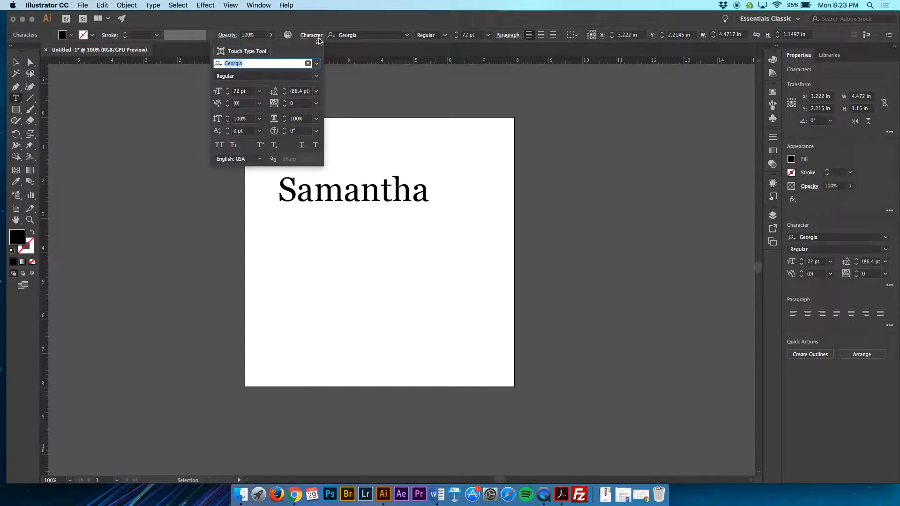
click(360, 200)
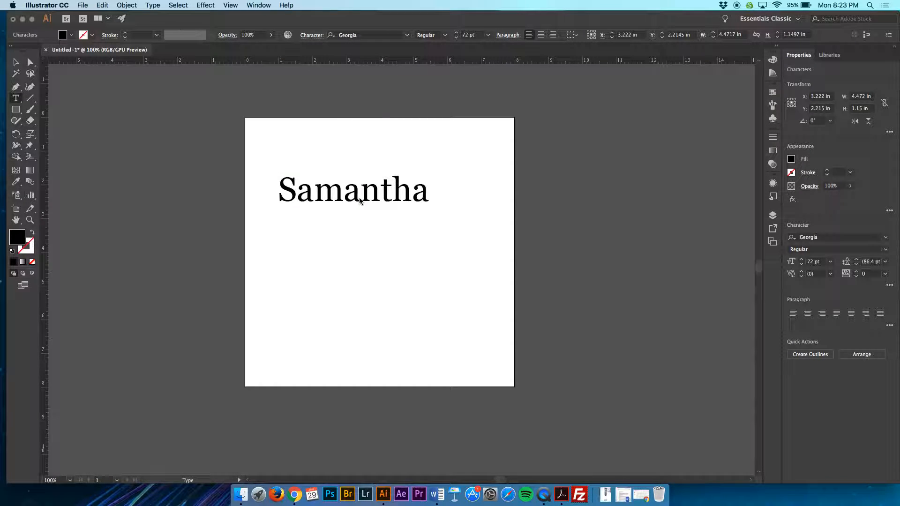
key(super+a)
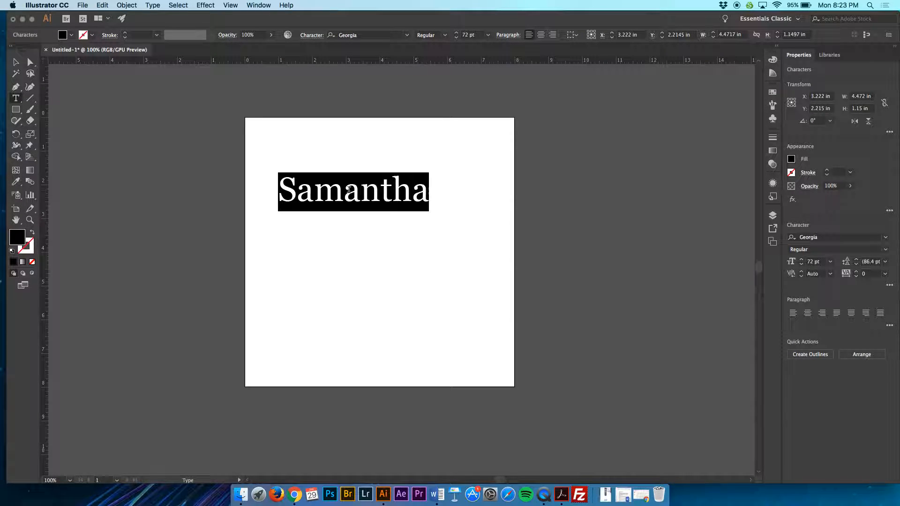
click(311, 35)
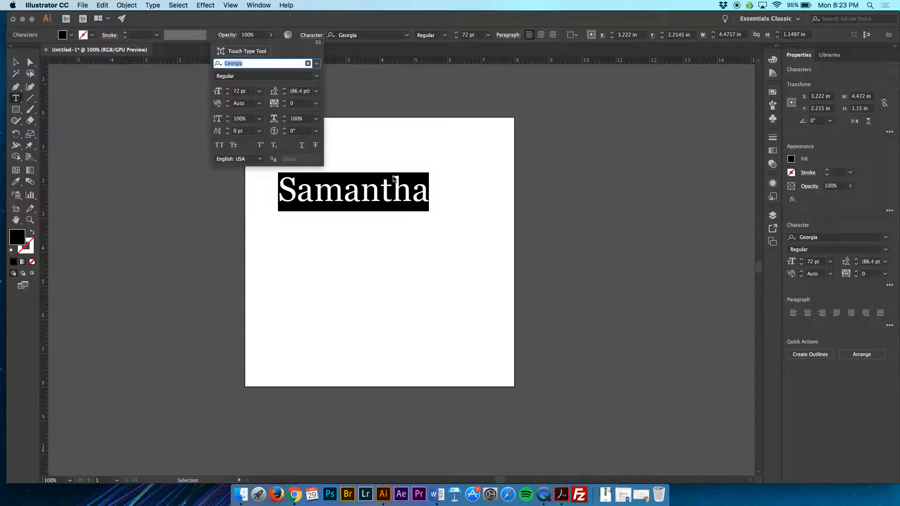
Step: Set the kerning between two adjacent letters beside the "t" in the name to -81
click(390, 192)
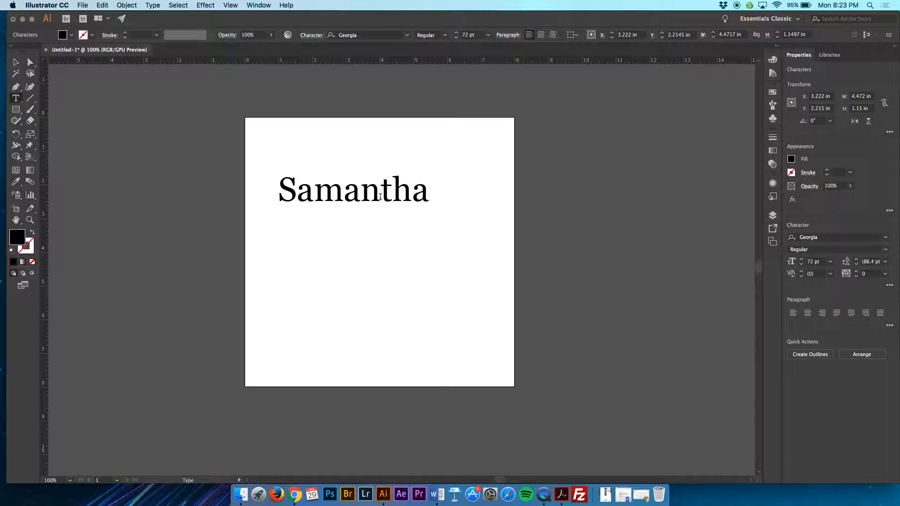
click(312, 36)
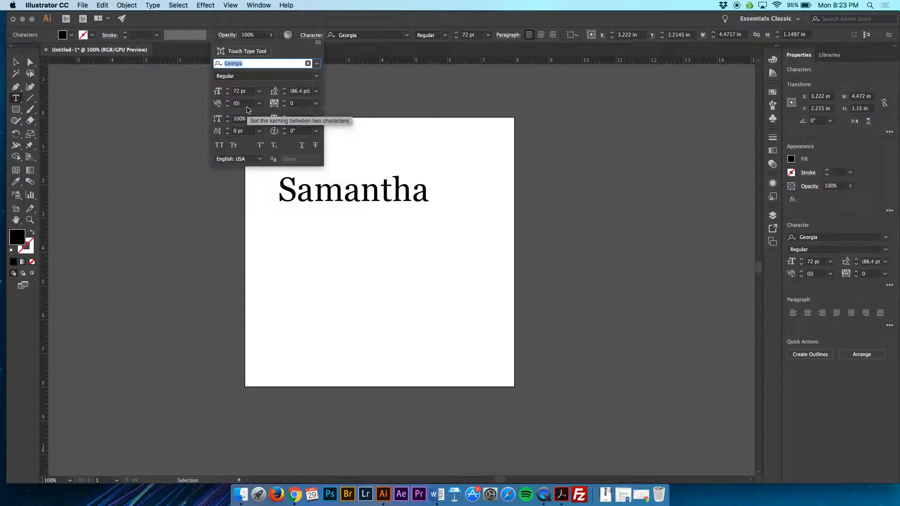
click(229, 102)
click(229, 102)
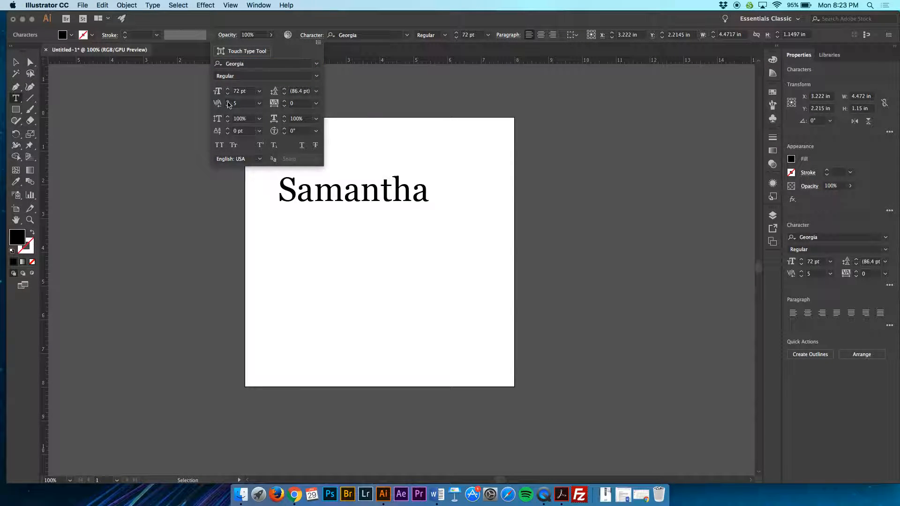
click(228, 102)
click(228, 106)
click(228, 106)
click(228, 107)
click(228, 107)
click(228, 106)
click(228, 106)
click(228, 107)
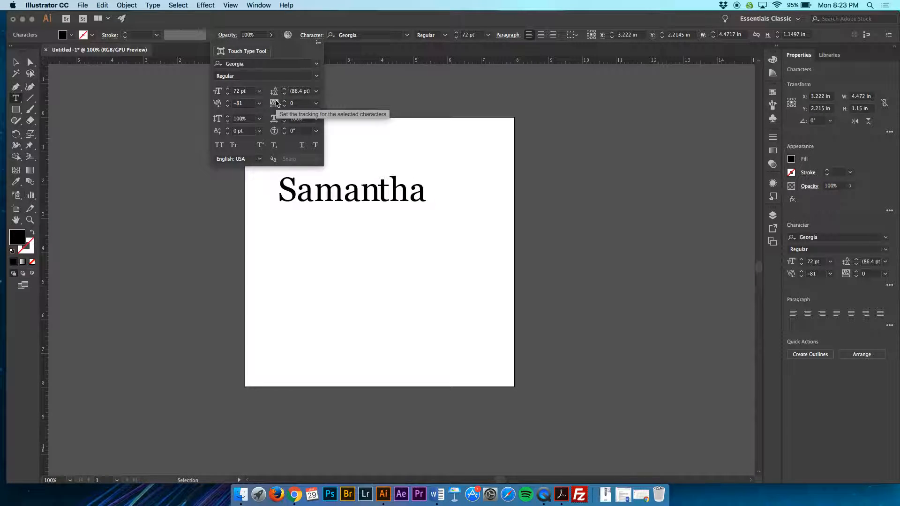
Step: Set the tracking of the whole name text to 23
click(426, 193)
drag(426, 193, 282, 190)
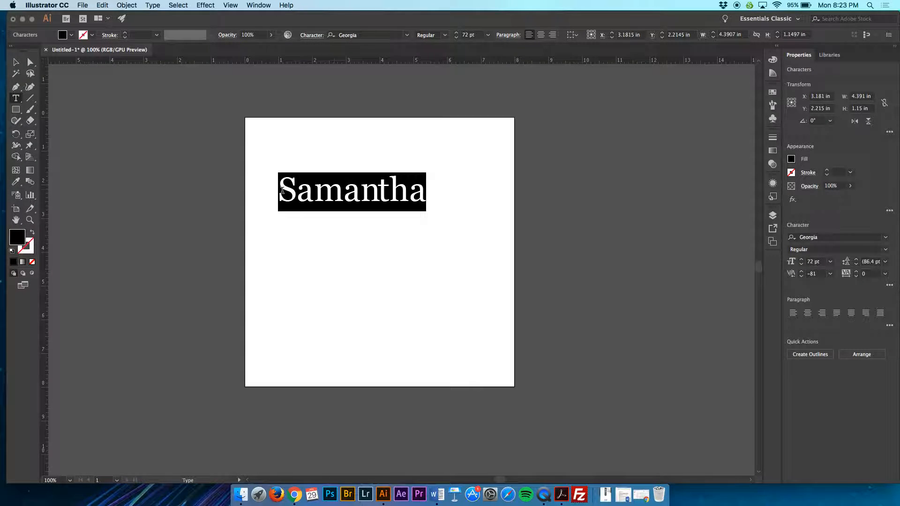
click(315, 35)
click(283, 101)
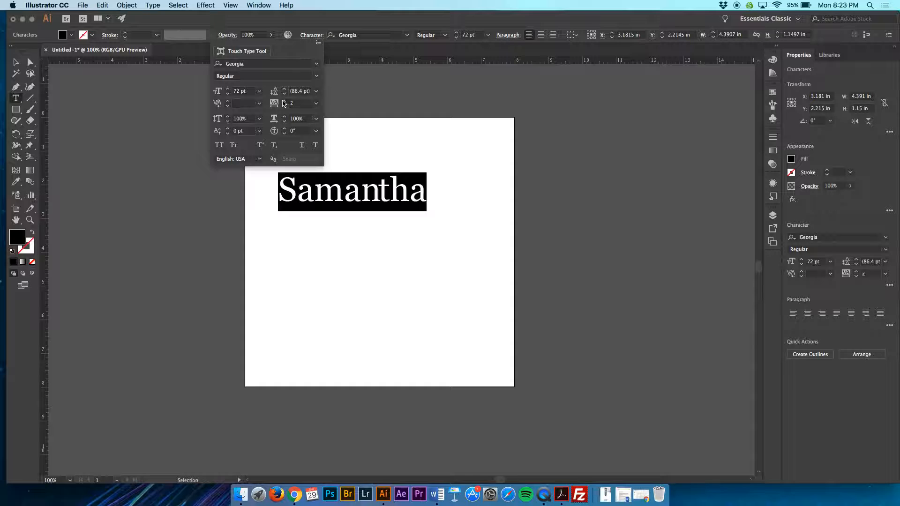
click(283, 103)
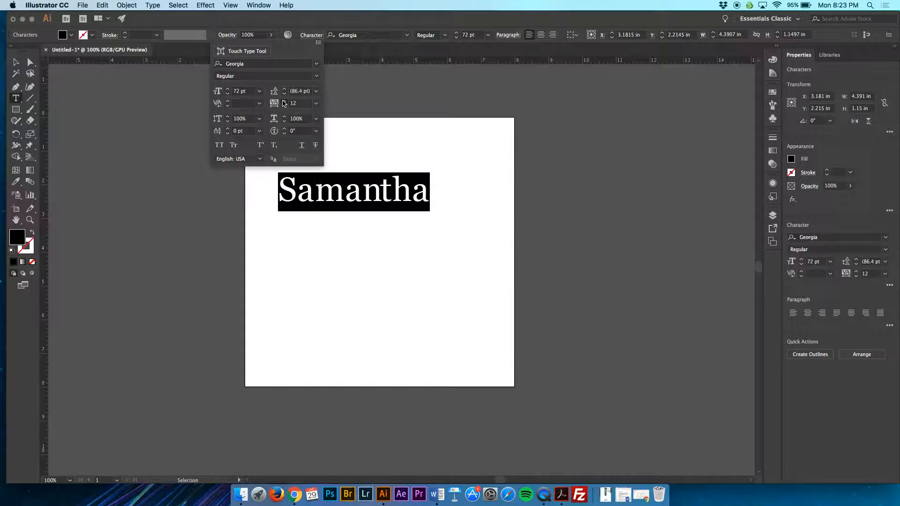
click(284, 102)
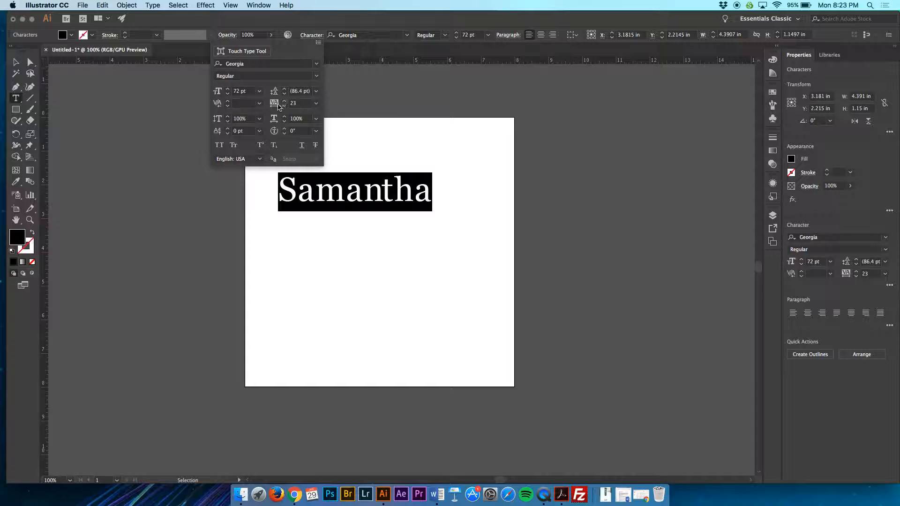
Step: Set the vertical scale of the selected name text to 112%
click(227, 116)
click(228, 116)
click(227, 116)
click(227, 116)
click(227, 116)
click(227, 116)
click(228, 117)
click(227, 117)
click(227, 116)
click(227, 116)
click(227, 116)
click(228, 116)
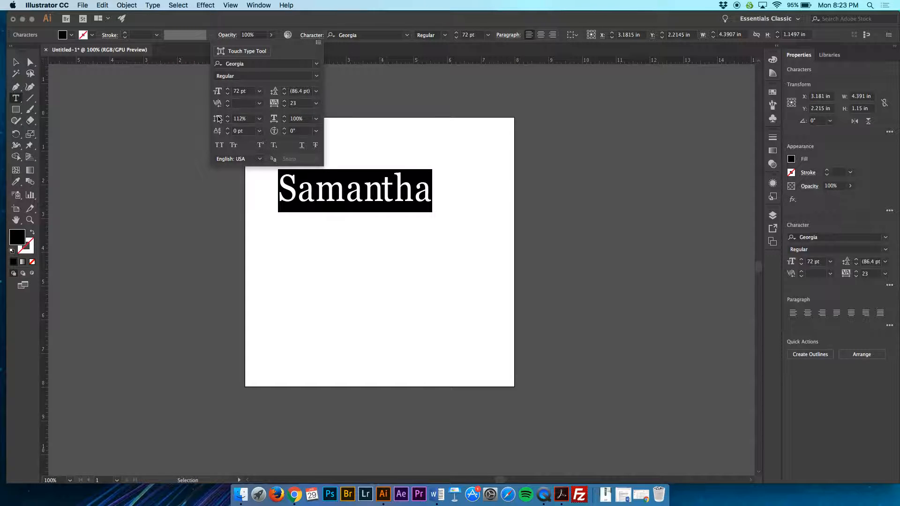
Step: Set the horizontal scale of the selected name text to 80%
click(284, 117)
click(284, 116)
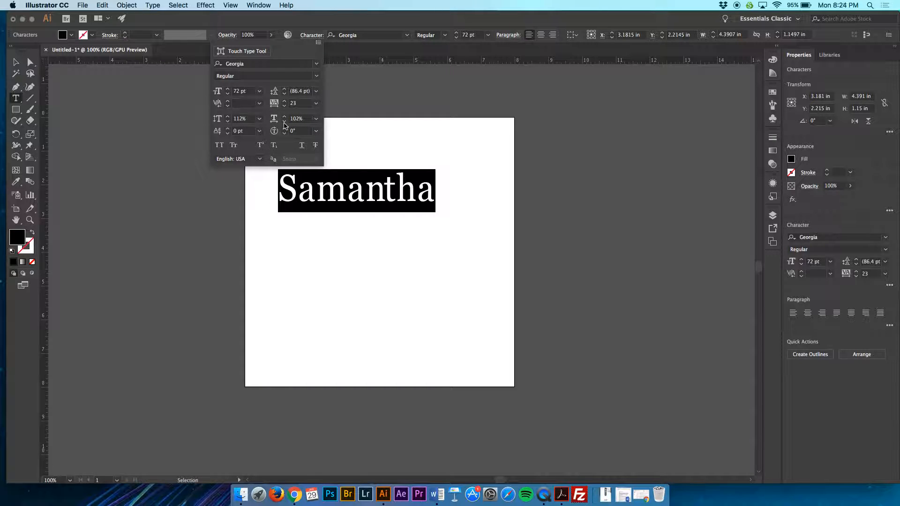
click(285, 122)
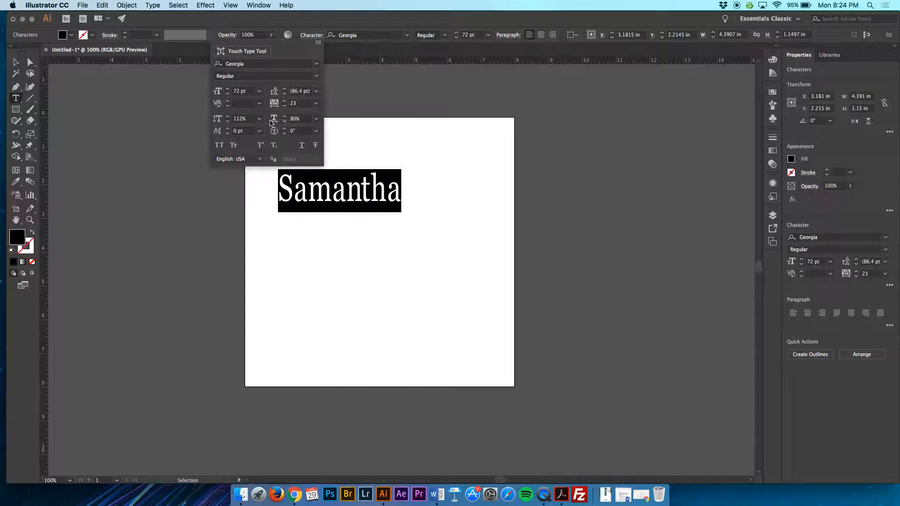
click(273, 120)
Step: Set the whole name's baseline shift to 7 pt, and raise the baseline of all letters after the first one further
click(228, 130)
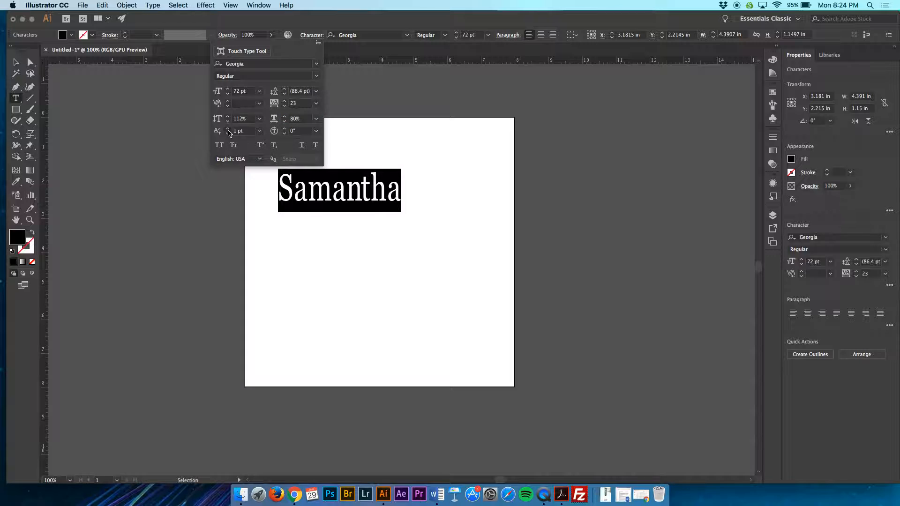
click(293, 192)
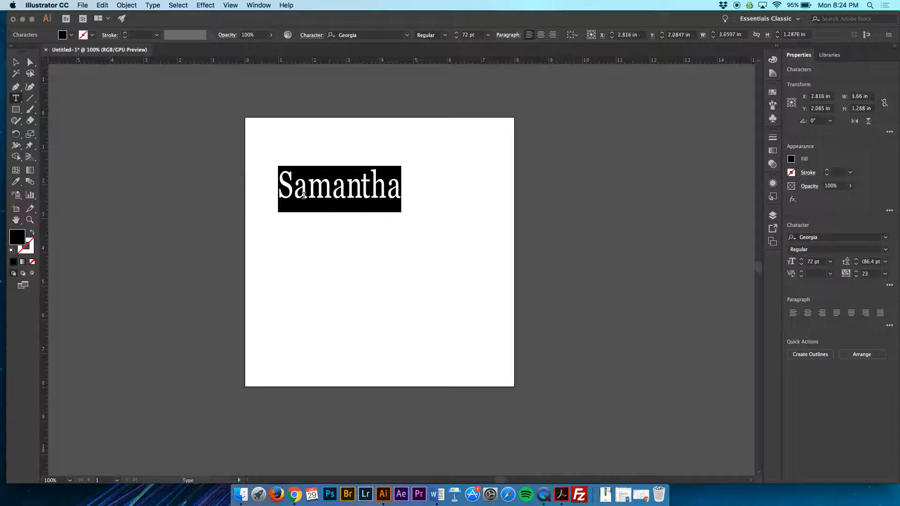
drag(293, 192, 396, 185)
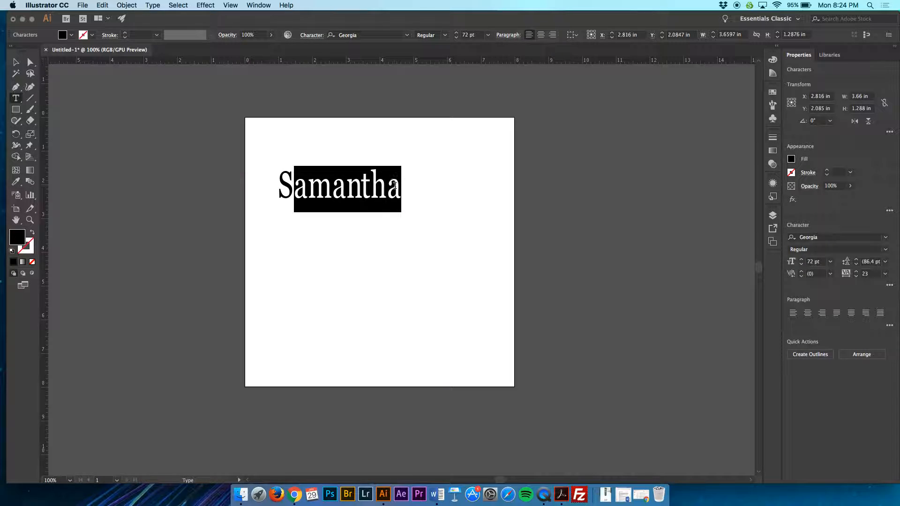
click(312, 35)
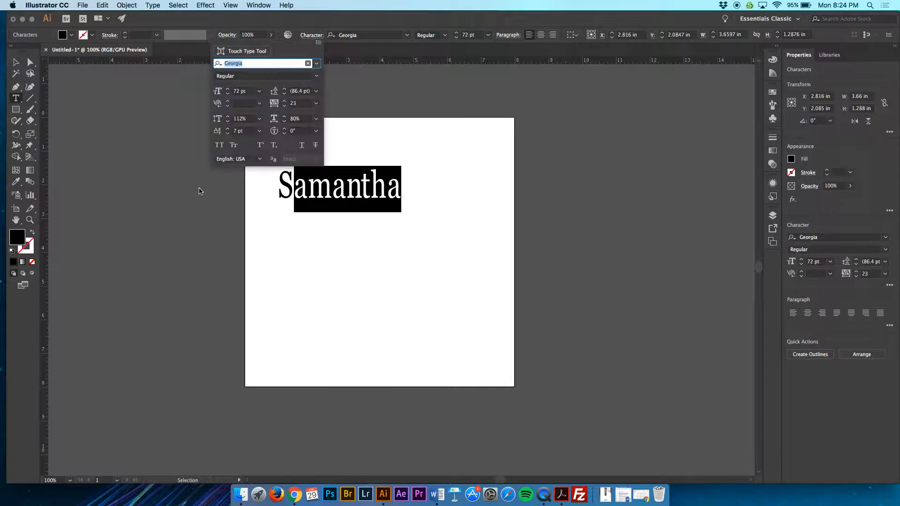
click(228, 129)
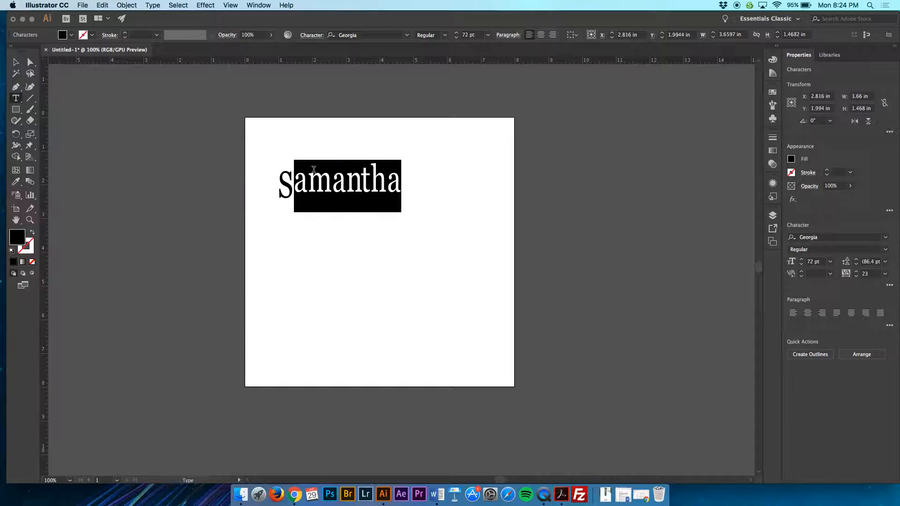
Step: Select the whole name text and set its character rotation to 18°
click(333, 185)
drag(410, 184, 284, 183)
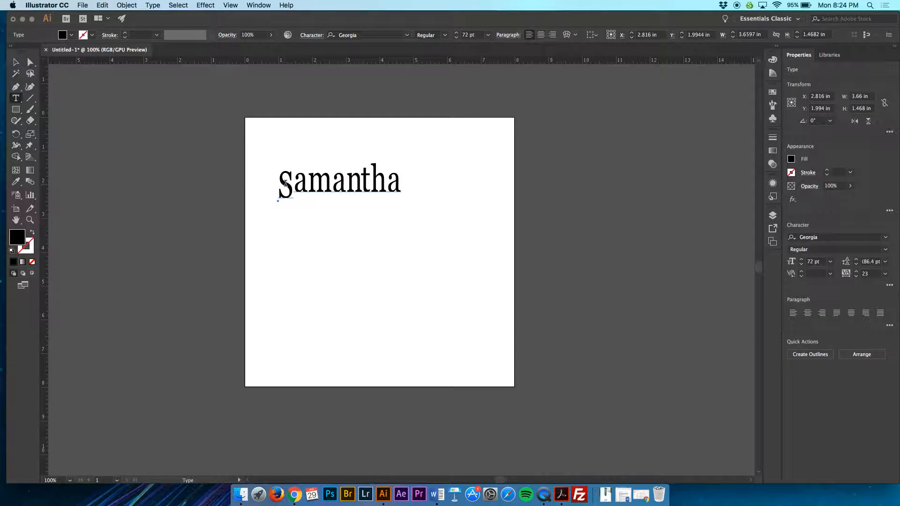
double_click(286, 184)
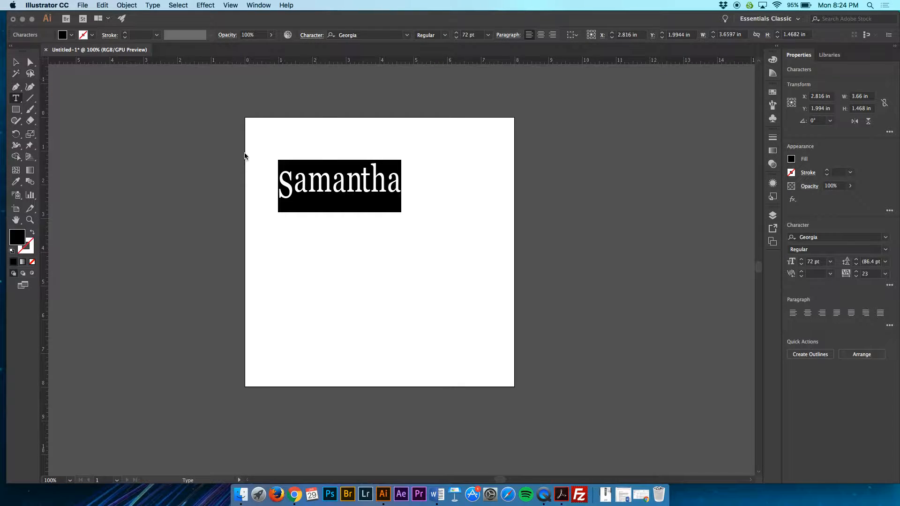
click(312, 35)
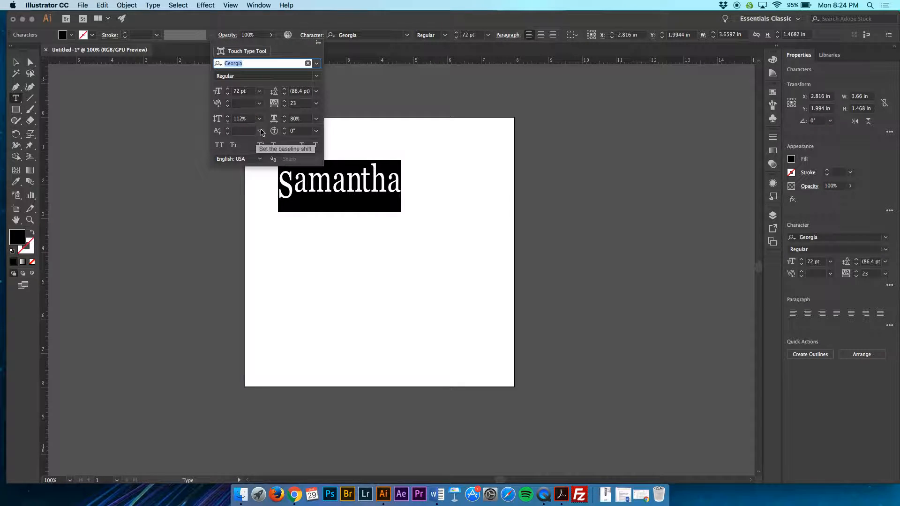
click(284, 129)
click(285, 129)
click(285, 129)
click(285, 129)
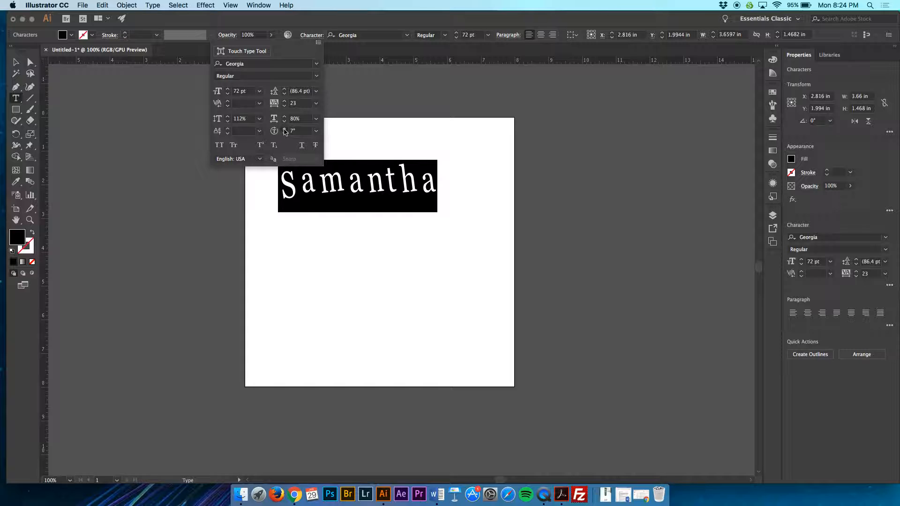
click(284, 129)
click(284, 129)
click(285, 129)
click(284, 130)
click(285, 130)
click(284, 129)
click(285, 129)
click(284, 129)
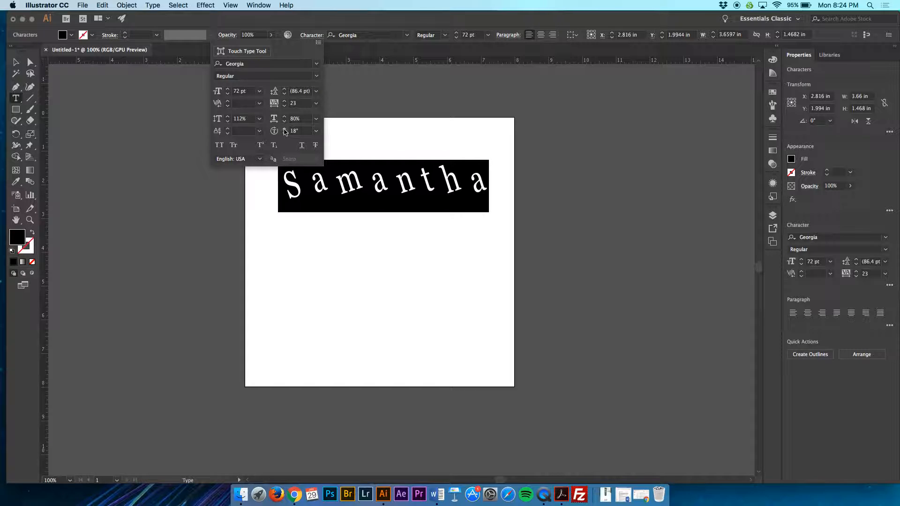
Step: Try all caps and superscript on the name, and apply small caps, subscript, underline and strikethrough to it
click(219, 146)
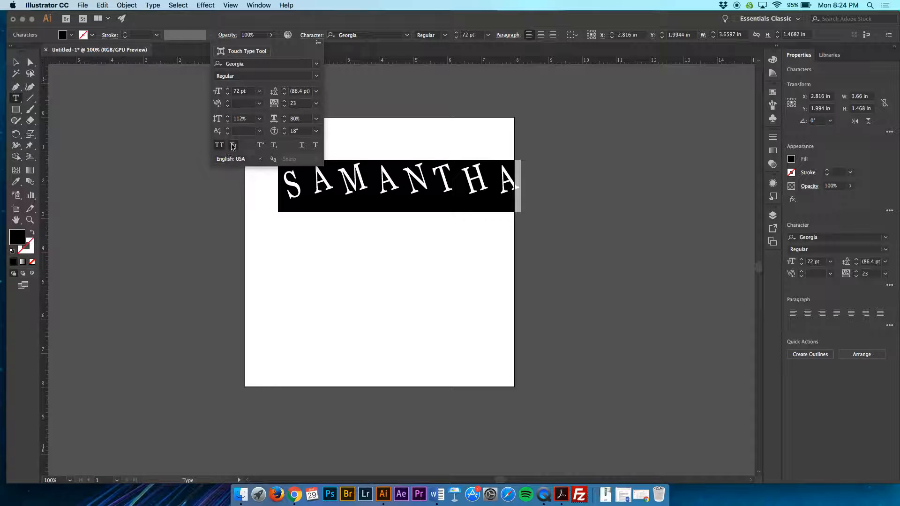
click(234, 145)
click(260, 144)
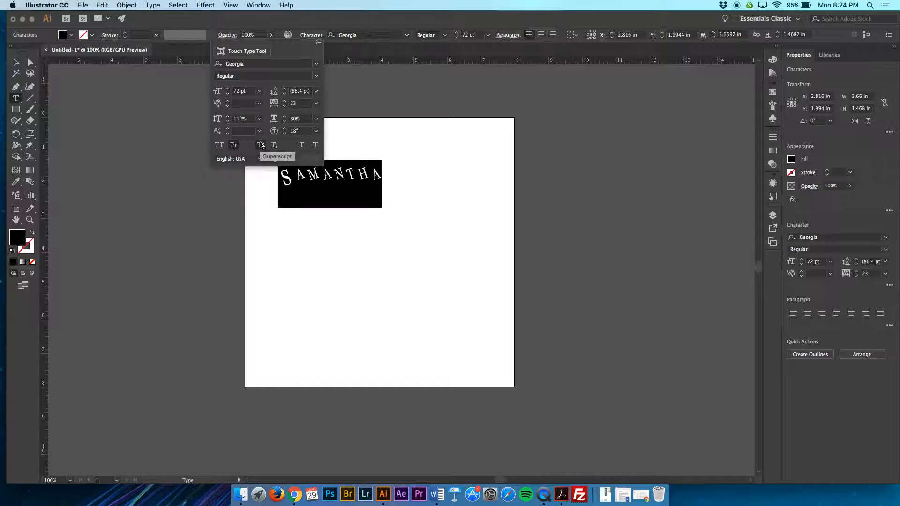
click(274, 146)
click(302, 144)
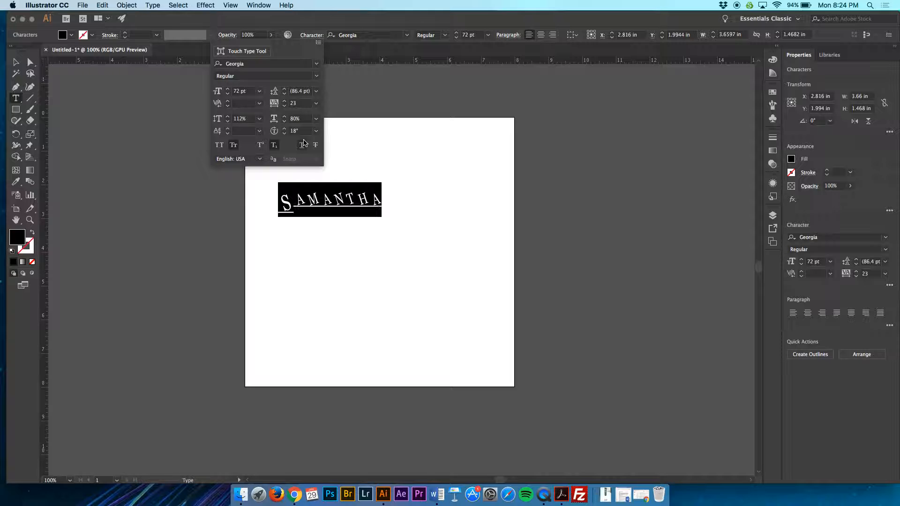
click(315, 145)
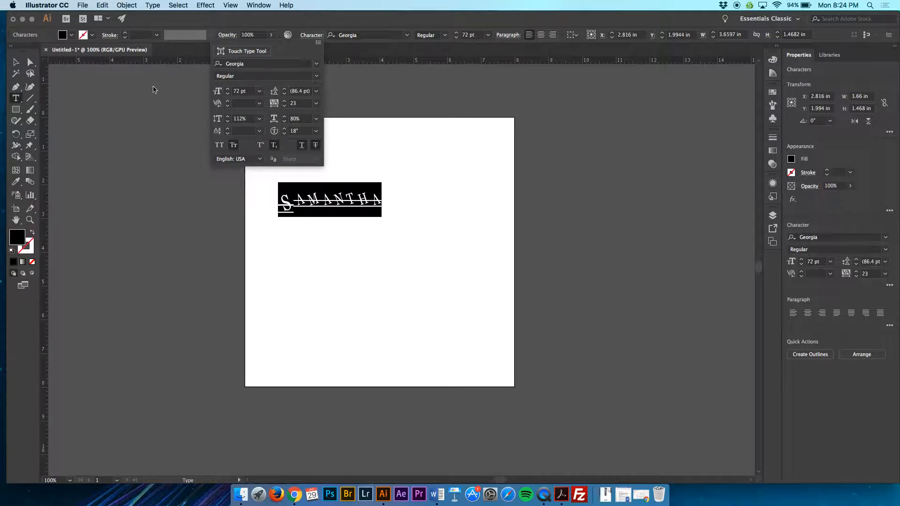
Step: Delete the formatted name text from the artboard
click(17, 62)
click(300, 234)
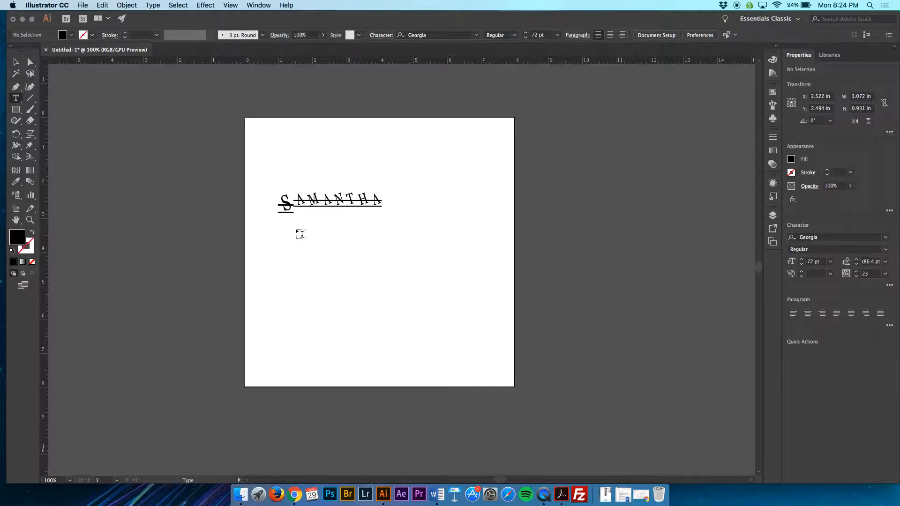
key(v)
click(330, 210)
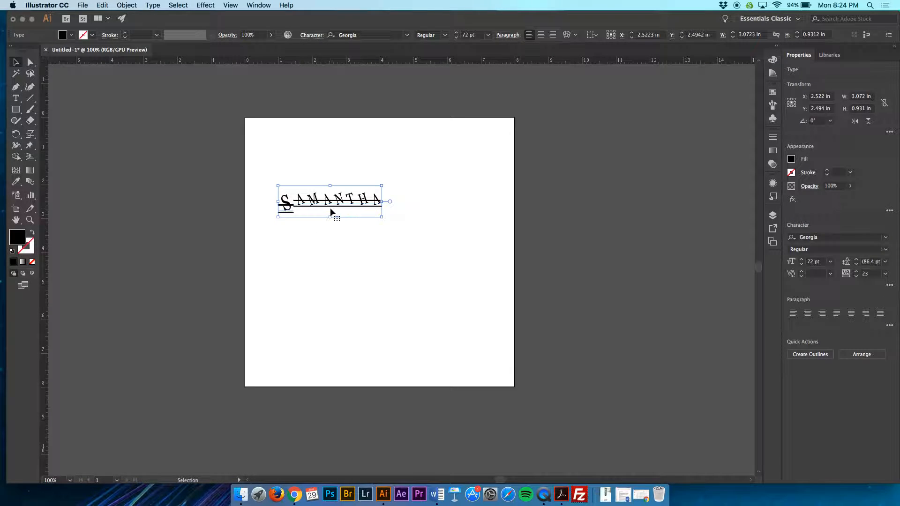
key(Delete)
Step: Create an area text frame about 1.58 by 2.43 in on the artboard and replace its placeholder text with "S"
key(t)
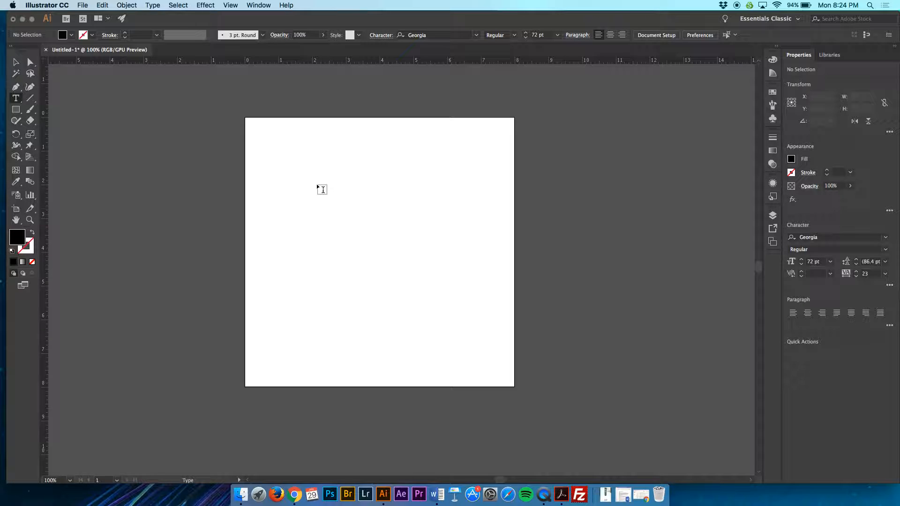
drag(291, 155, 346, 237)
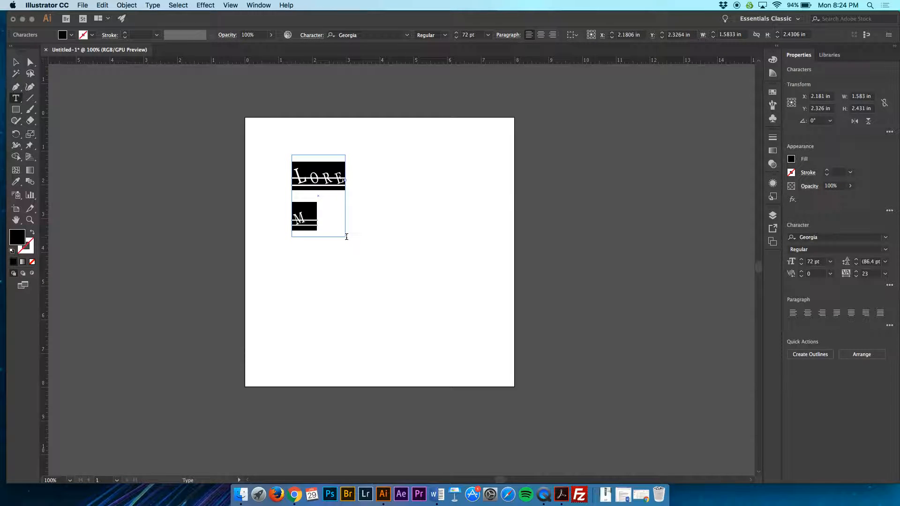
text(S)
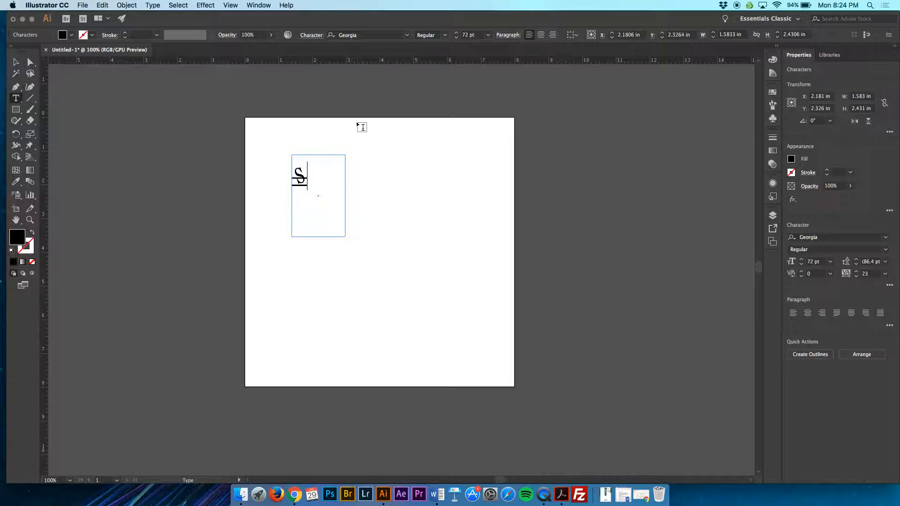
Step: Change the font of the letter S to Americana
drag(320, 167, 287, 170)
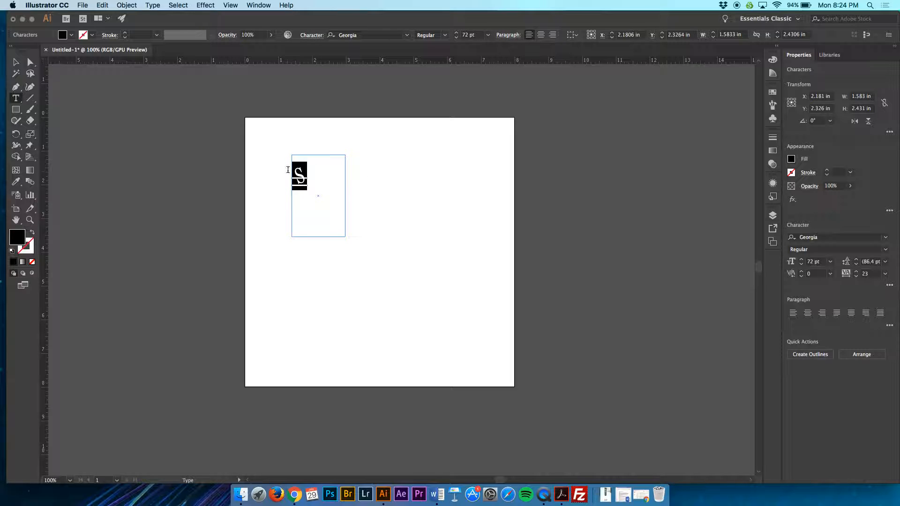
click(407, 35)
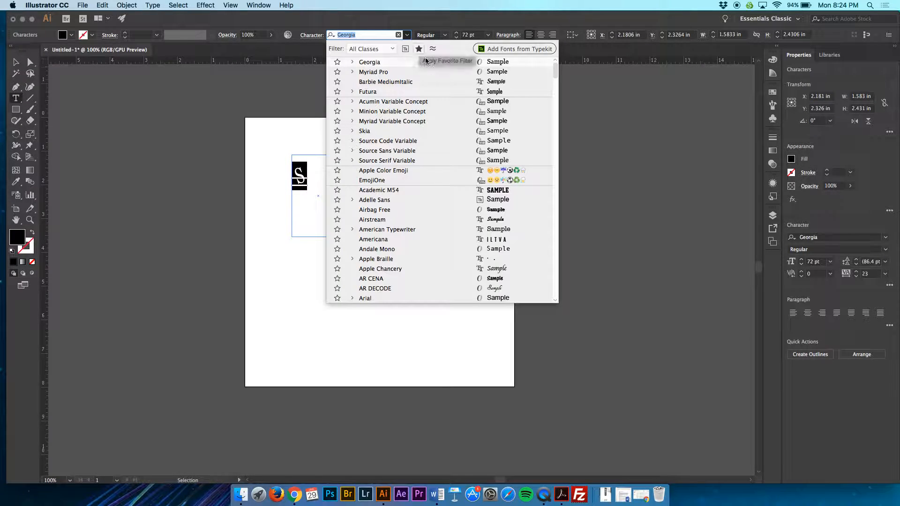
click(431, 241)
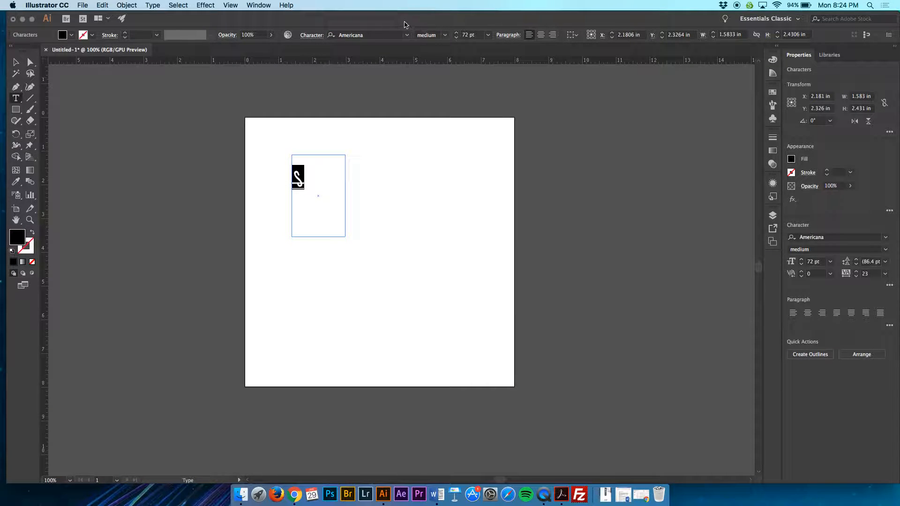
Step: Set the letter's character rotation to 0° and its tracking to 0
click(312, 35)
click(302, 130)
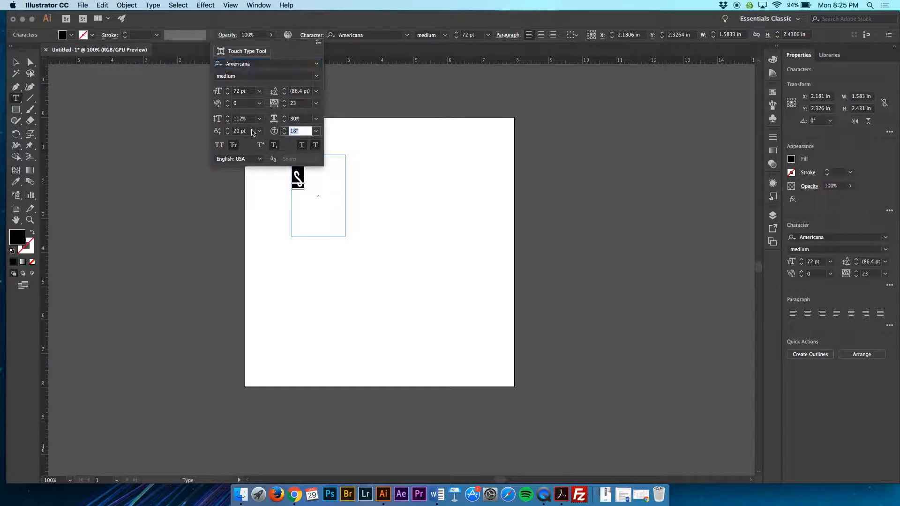
text(0)
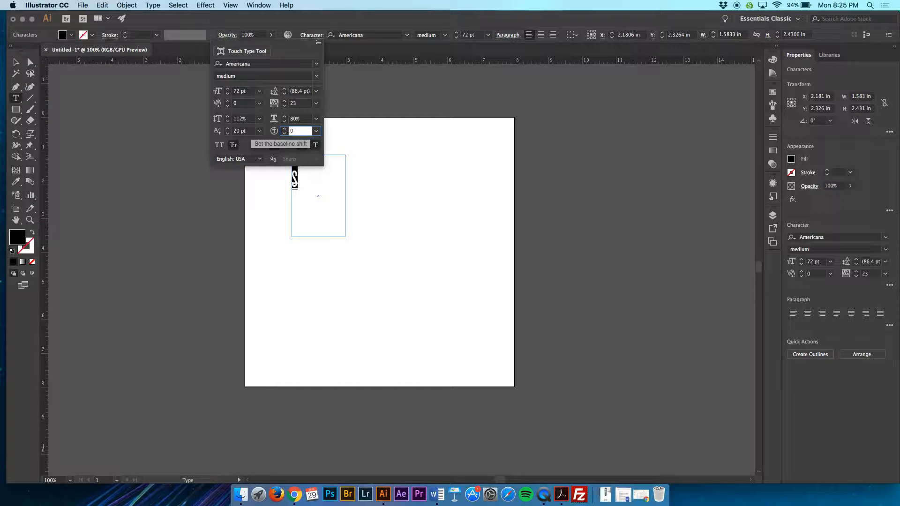
click(271, 104)
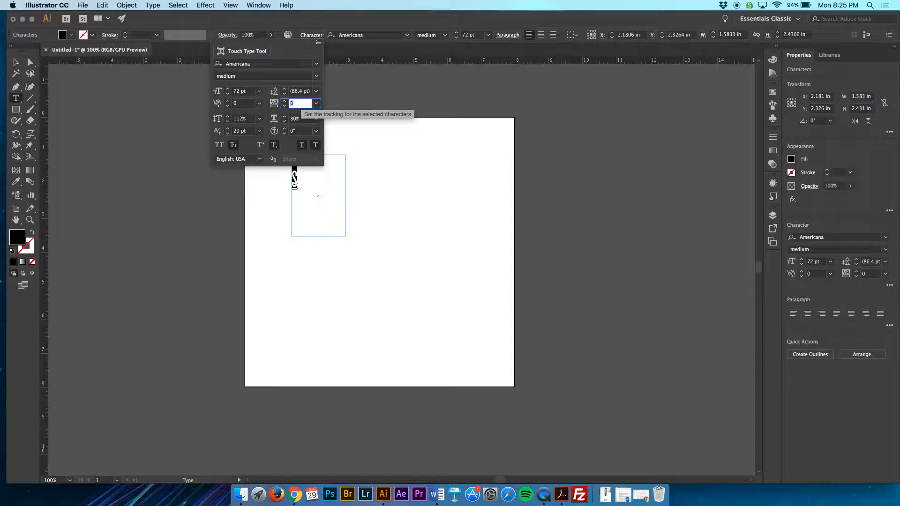
text(0)
Step: Set both the vertical and horizontal scale of the letter S to 100%
click(237, 118)
text(1)
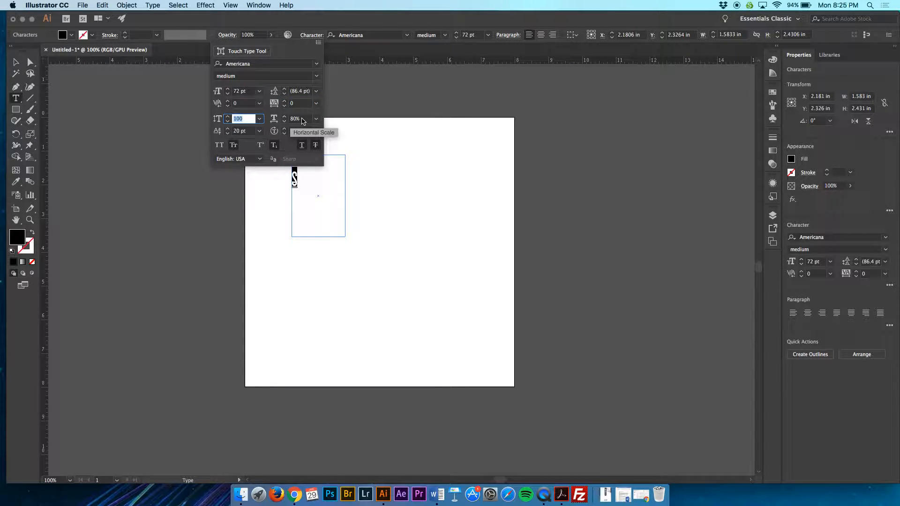
click(295, 118)
text(100)
key(Return)
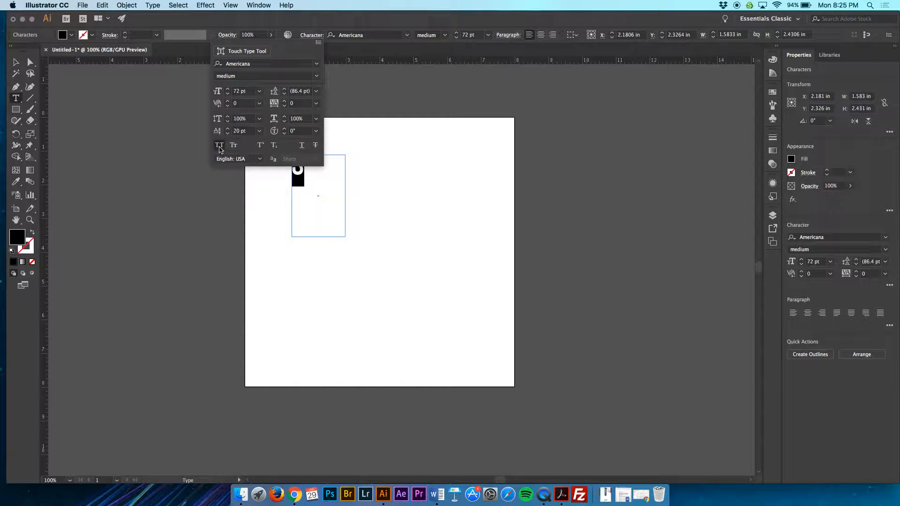
Step: Set the letter's baseline shift to 0 pt
click(242, 135)
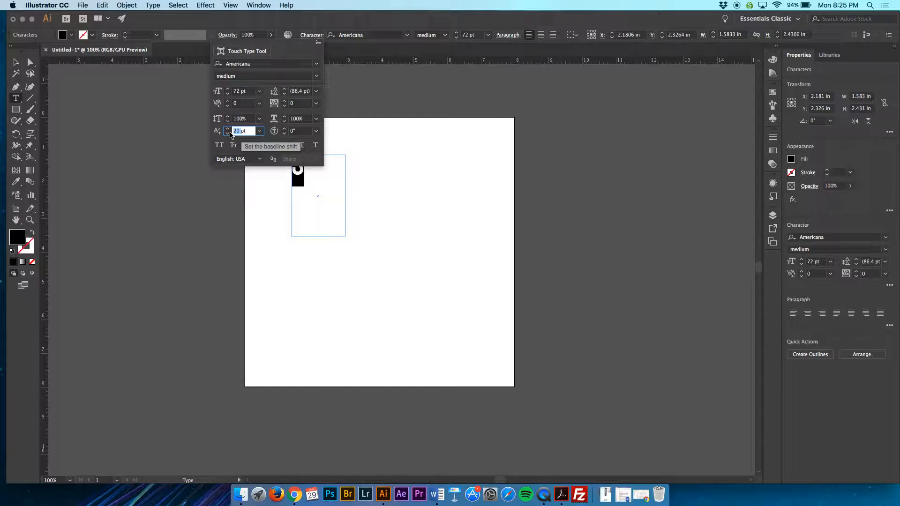
text(0)
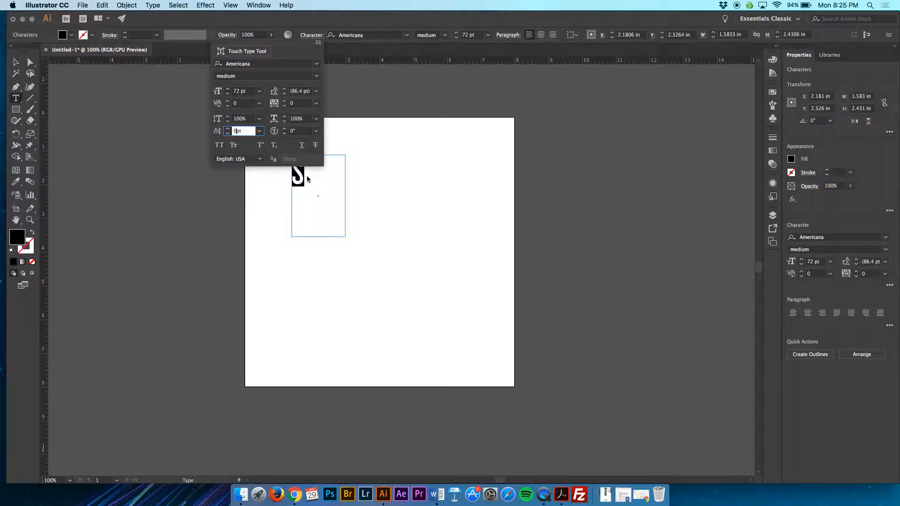
click(308, 36)
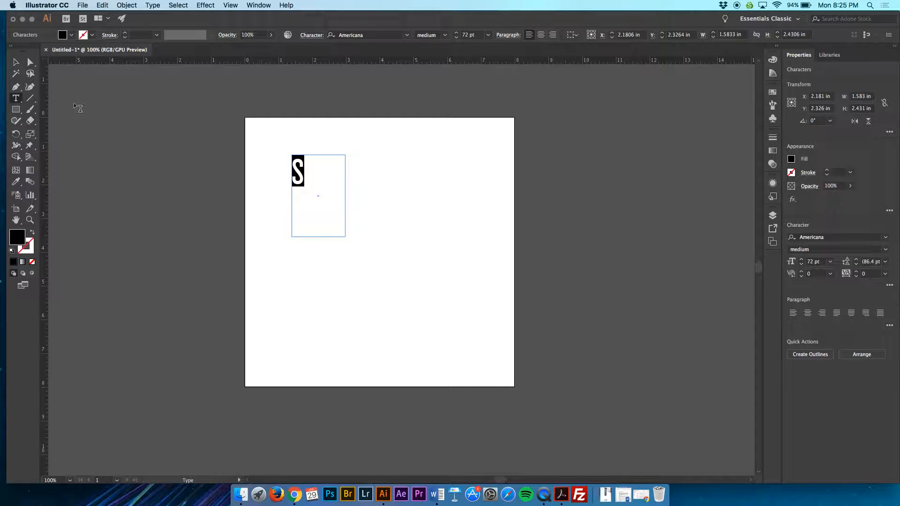
Step: Shrink the text frame to about 0.38 by 0.97 in so it fits closely around the letter S
click(17, 61)
drag(345, 238, 308, 195)
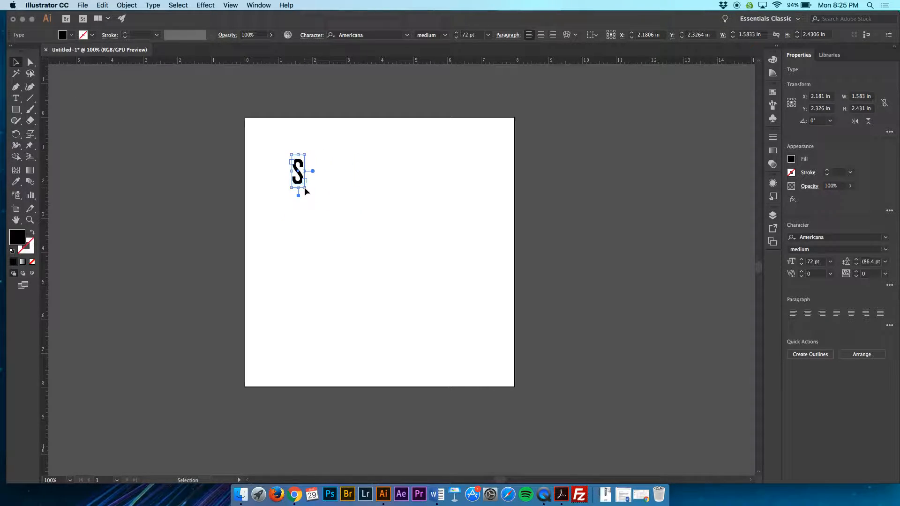
key(super+equal)
key(super+equal)
key(super+equal)
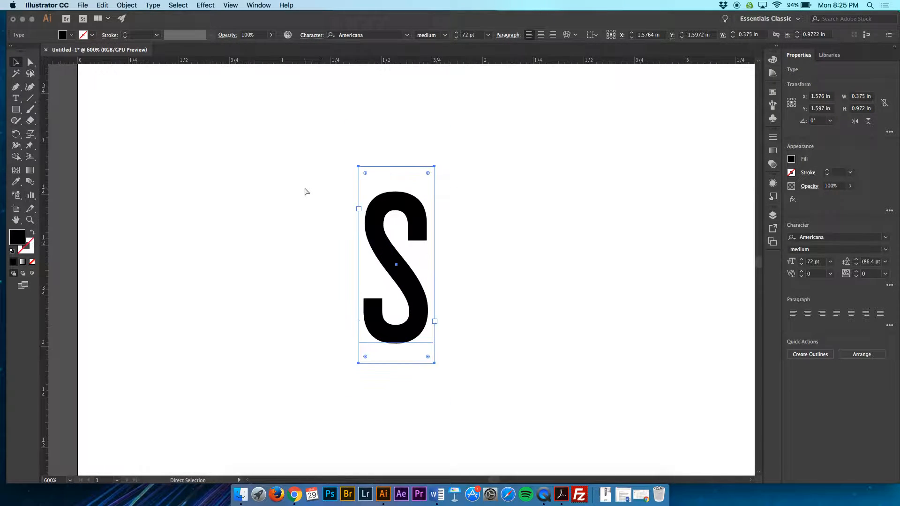
key(super+minus)
key(super+minus)
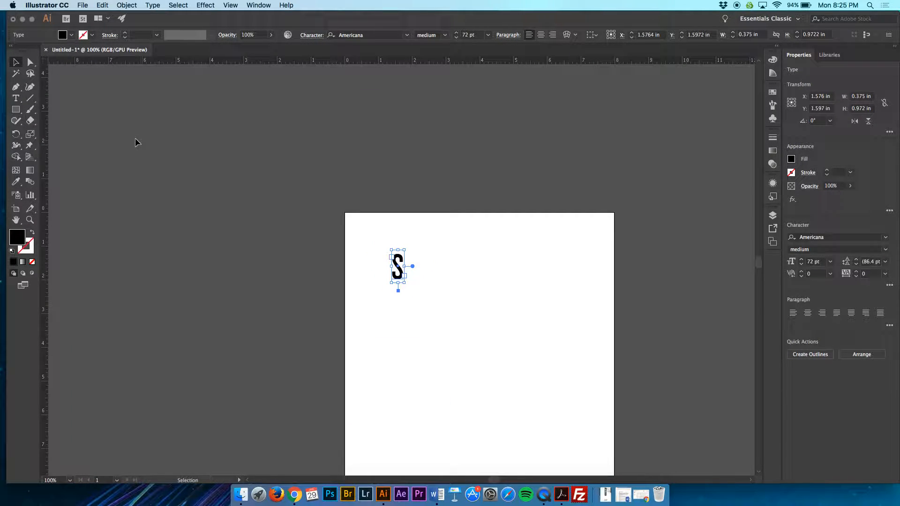
Step: Select the letter S and convert it to outlines
click(429, 264)
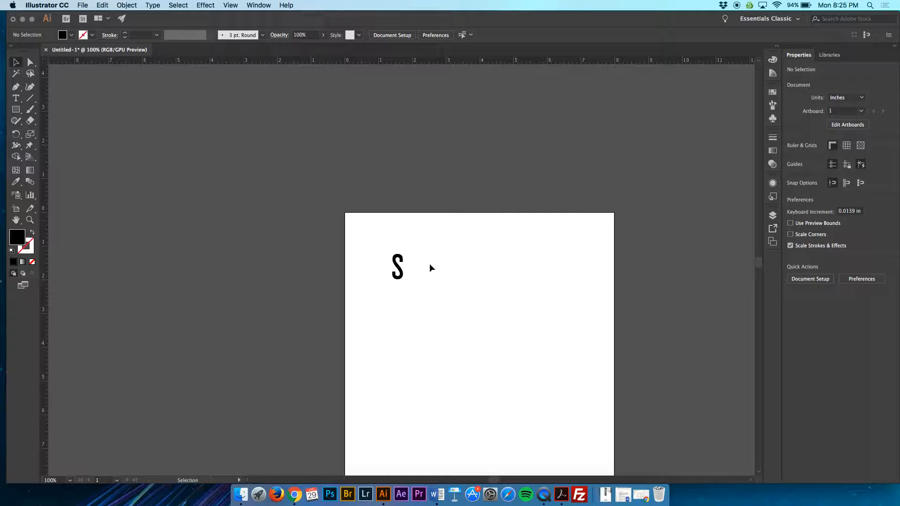
click(400, 269)
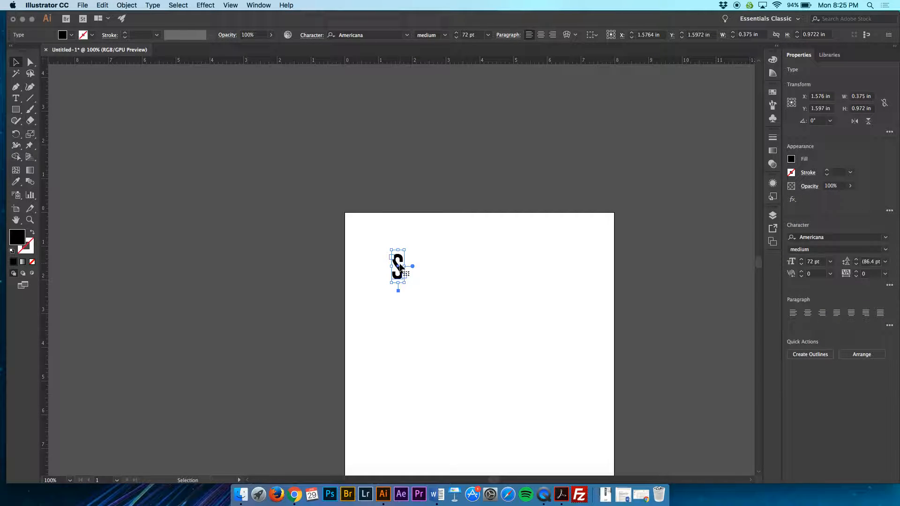
right_click(398, 266)
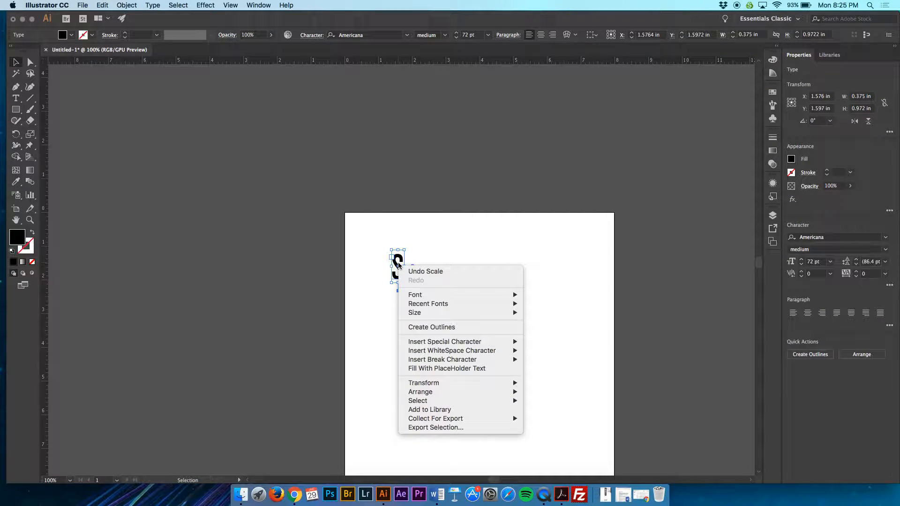
click(427, 330)
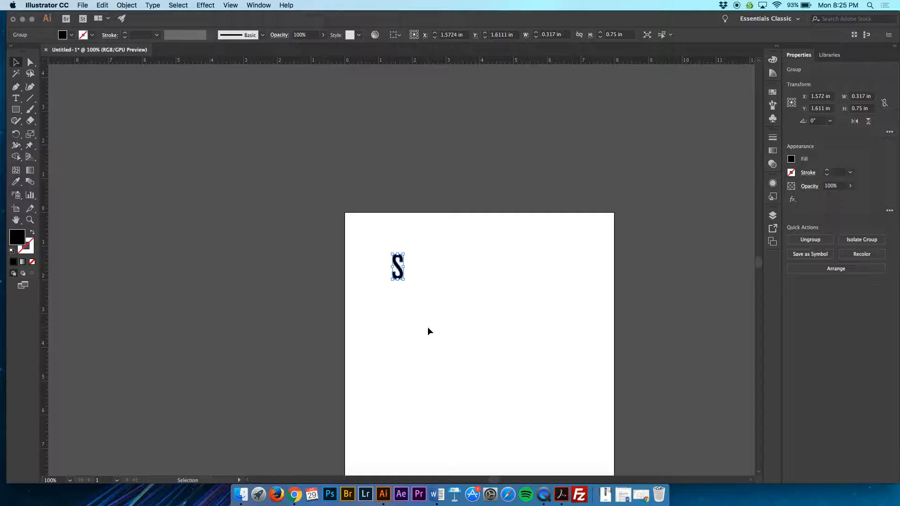
Step: Nudge the outlined S slightly sideways and scale it non-proportionally into a much wider, shorter shape
key(super+plus)
key(super+plus)
key(super+plus)
key(super+plus)
key(super+plus)
key(super+plus)
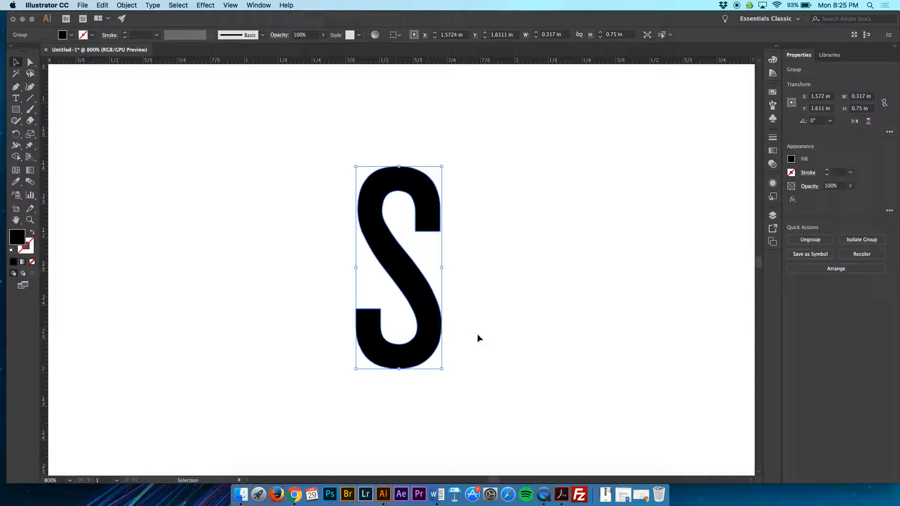
drag(440, 370, 443, 370)
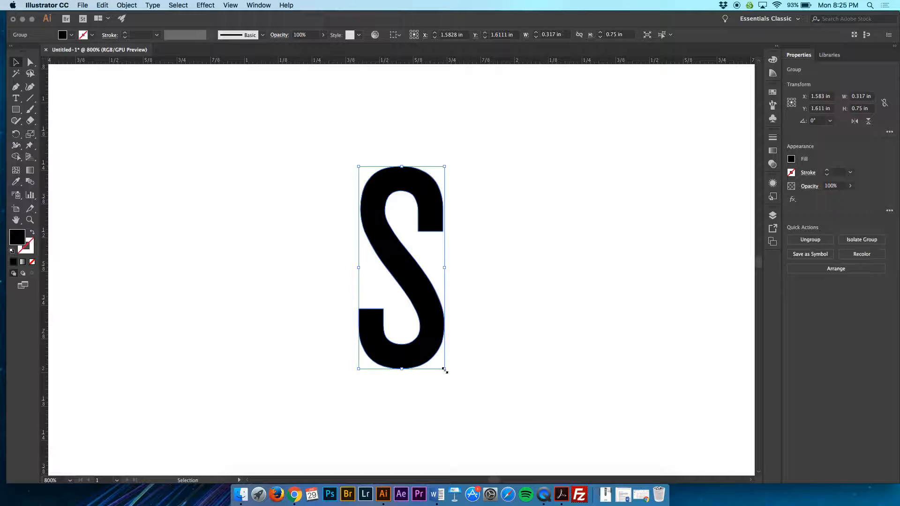
drag(444, 370, 643, 290)
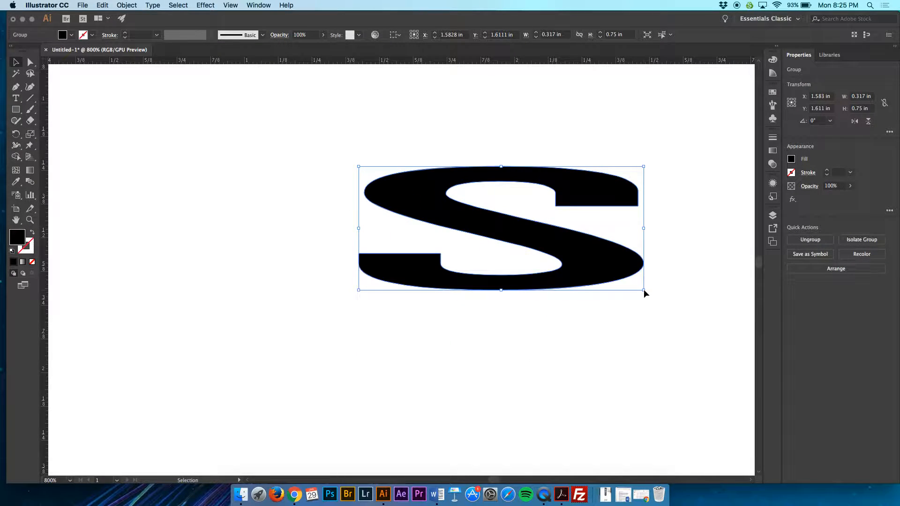
Step: Stretch the outlined S downward until it measures about 1.05 by 1.05 in, and deselect it
drag(501, 291, 499, 450)
scroll(515, 335, down, 4)
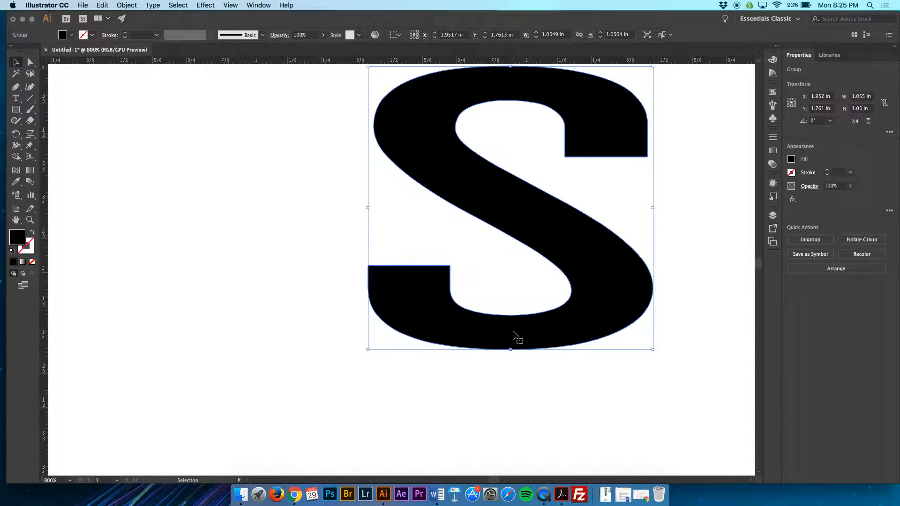
click(518, 389)
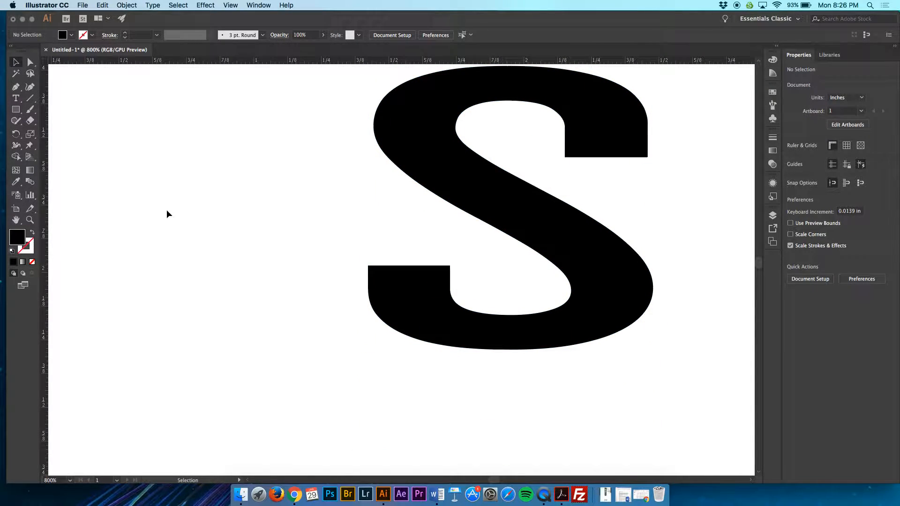
Step: Try bulging the S's bottom curve downward by its direction handle with the Direct Selection tool, and undo the change
click(29, 63)
drag(710, 373, 308, 260)
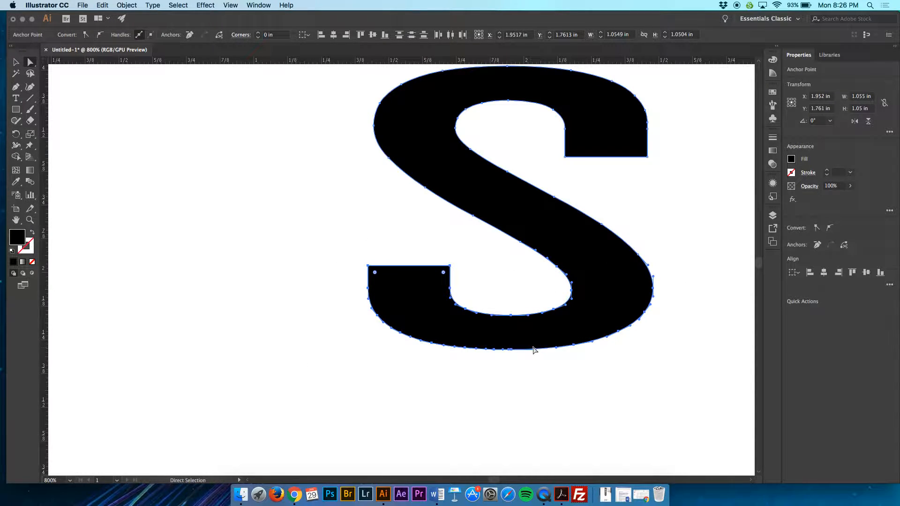
drag(536, 351, 539, 403)
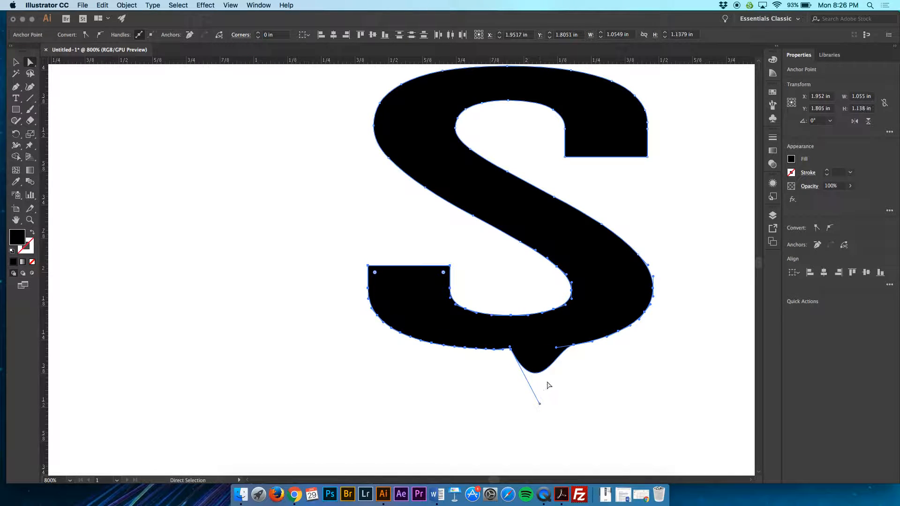
key(super+z)
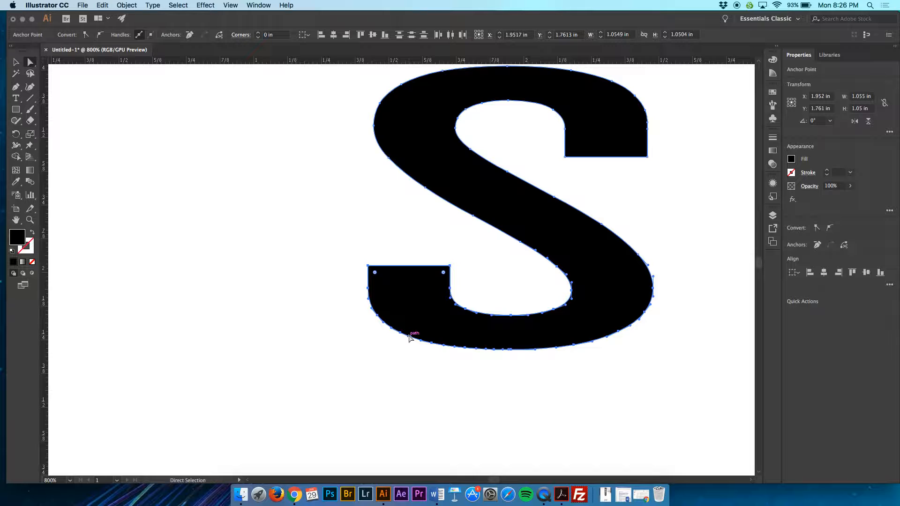
Step: Reshape the S's lower-left end into a pointed arrow-like tip by moving its anchor points outward and collapsing its flat edge
mouse_move(351, 253)
mouse_down()
mouse_move(361, 263)
mouse_move(457, 263)
mouse_move(476, 282)
mouse_move(444, 249)
mouse_move(453, 238)
mouse_move(364, 246)
mouse_up()
click(325, 338)
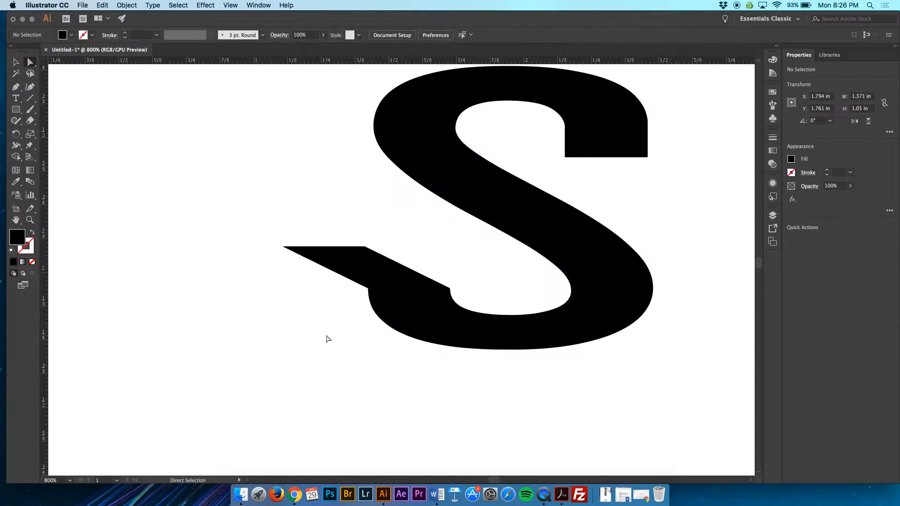
drag(320, 305, 333, 322)
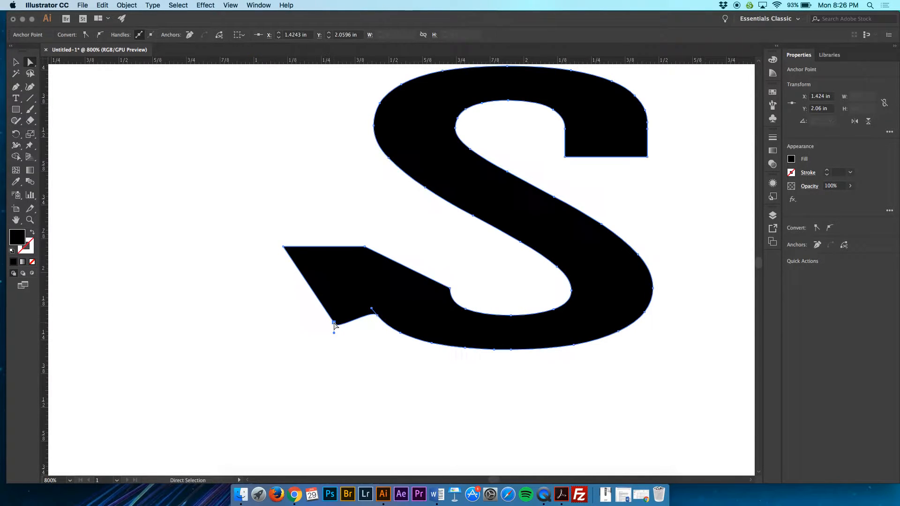
click(357, 336)
scroll(430, 277, up, 5)
scroll(430, 276, right, 5)
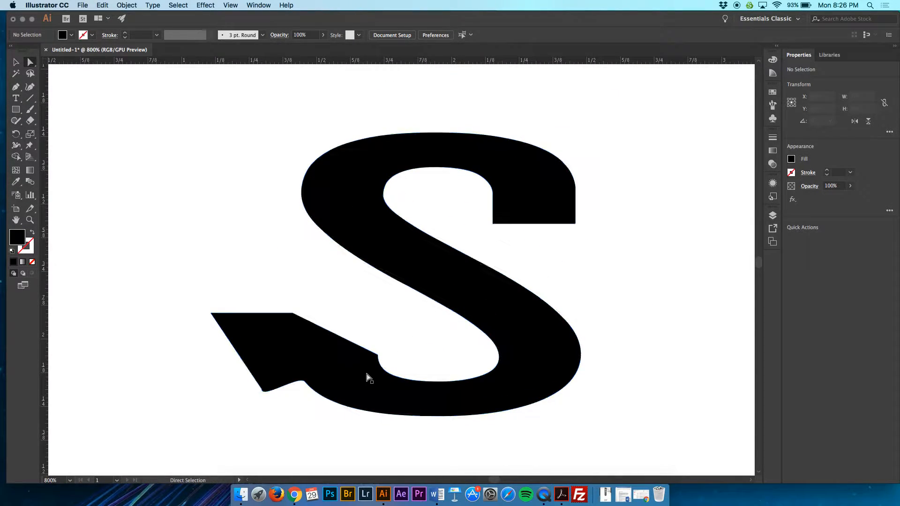
drag(292, 315, 212, 314)
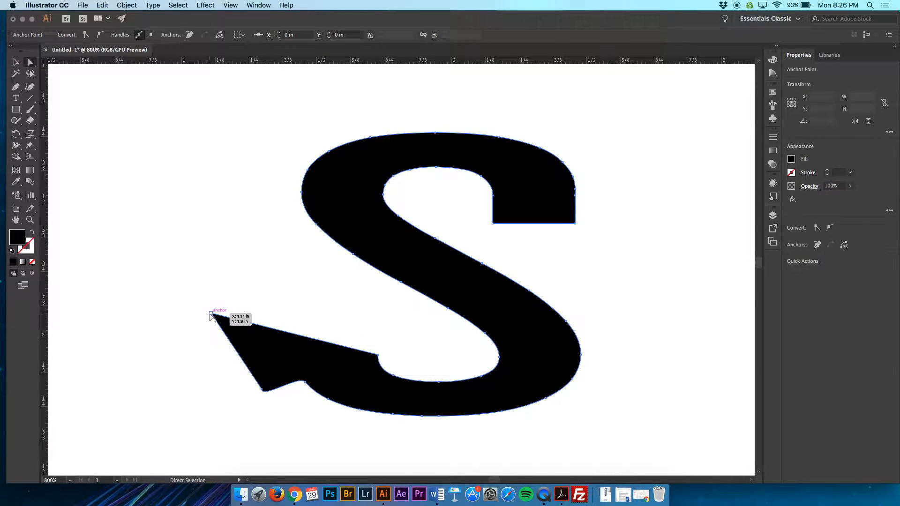
click(373, 327)
Step: Duplicate the reshaped S three times, placing the copies overlapping beside and below the original
drag(509, 224, 561, 257)
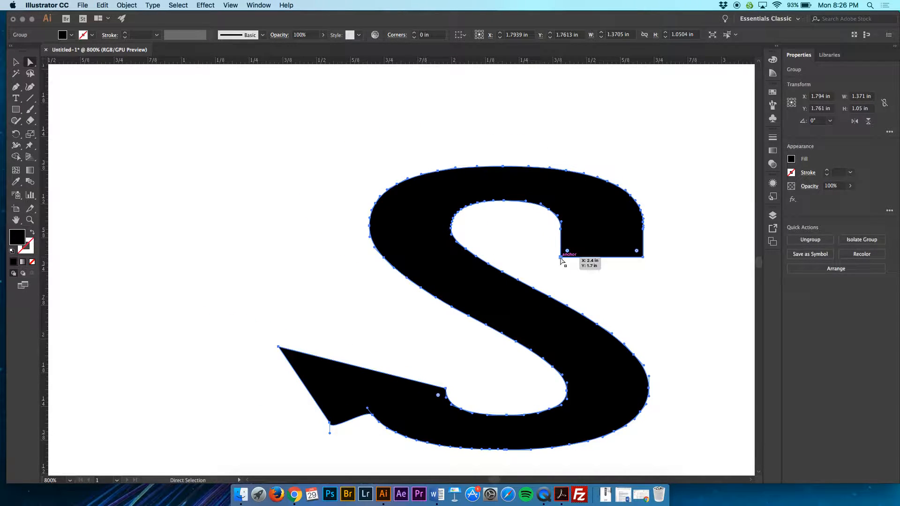
key(super+minus)
key(super+minus)
key(super+minus)
key(super+minus)
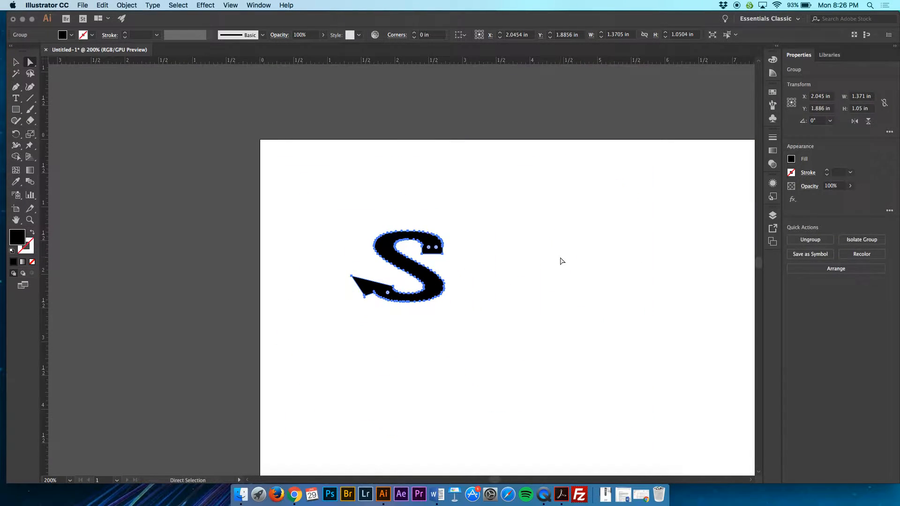
key(v)
click(446, 287)
click(434, 292)
drag(434, 292, 457, 339)
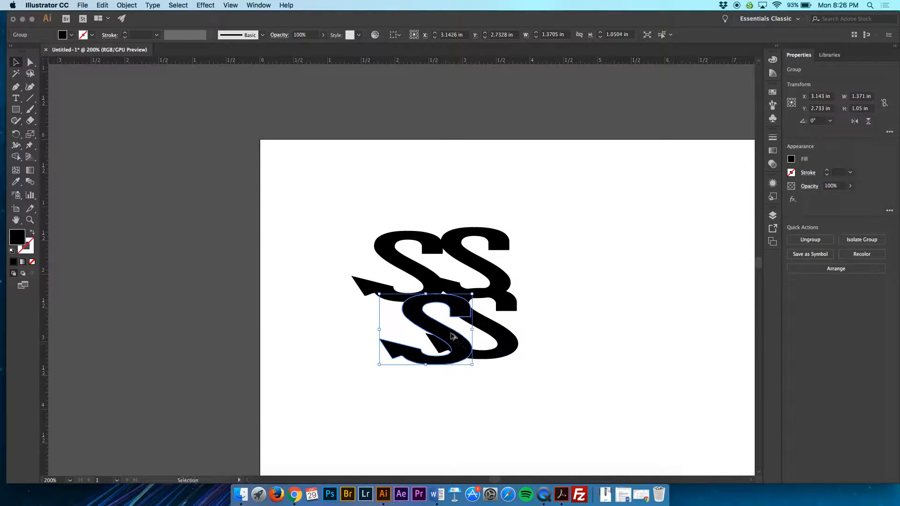
Step: Rotate the lower-left S copy 180° and move the S letters together into one overlapping row
drag(378, 368, 498, 274)
click(537, 336)
mouse_move(506, 345)
mouse_down()
mouse_move(533, 362)
mouse_move(482, 341)
mouse_move(496, 341)
mouse_up()
click(558, 328)
drag(484, 245, 528, 326)
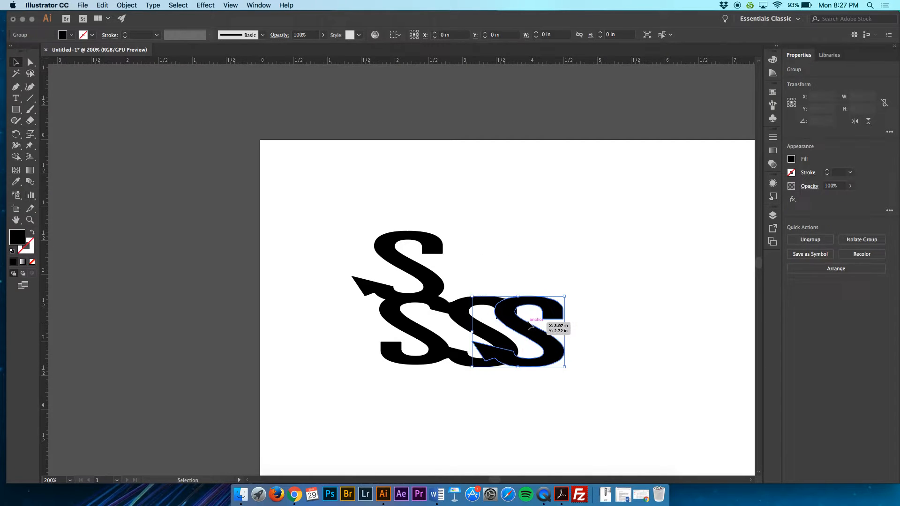
click(596, 308)
drag(413, 266, 455, 325)
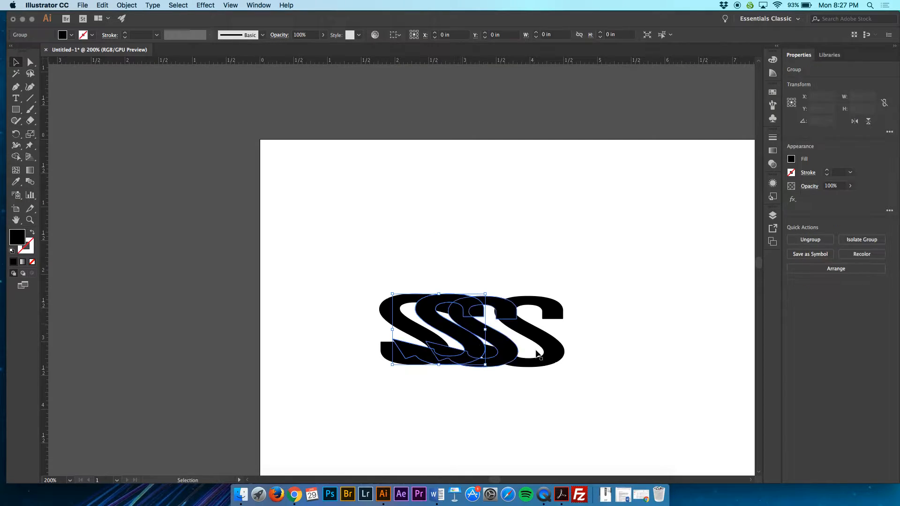
Step: Duplicate the overlapping row of S letters above and to its right to form a two-by-two block about 5.29 by 2.11 in
drag(599, 375, 351, 285)
key(super+g)
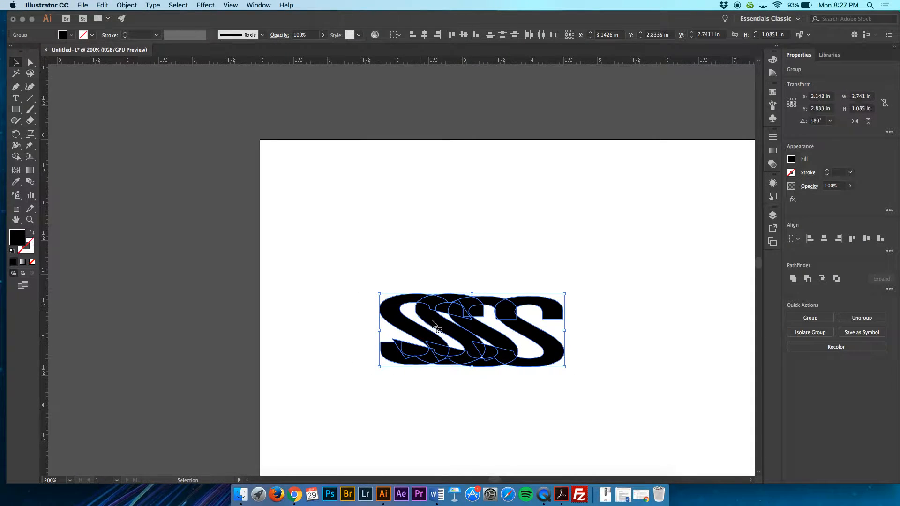
right_click(462, 332)
click(471, 248)
shift+click(557, 349)
drag(585, 371, 335, 284)
drag(549, 358, 721, 364)
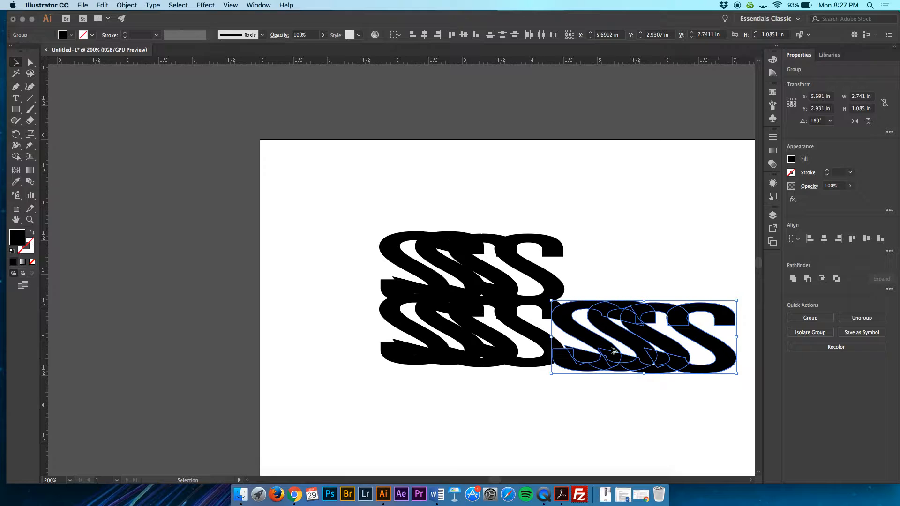
drag(578, 337, 571, 273)
click(532, 386)
scroll(533, 385, right, 5)
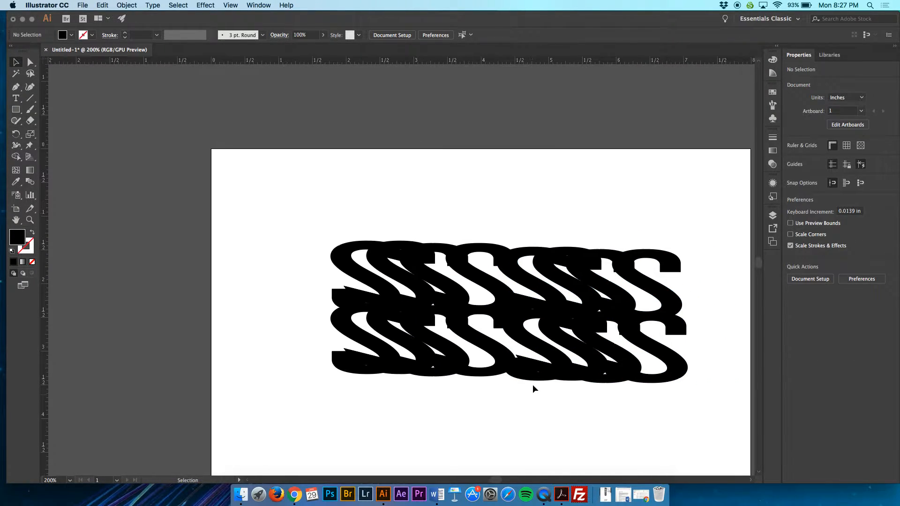
Step: Select the whole block of S letters and place a duplicate directly below it, slightly overlapping
scroll(533, 388, down, 2)
scroll(533, 387, right, 1)
drag(657, 344, 259, 213)
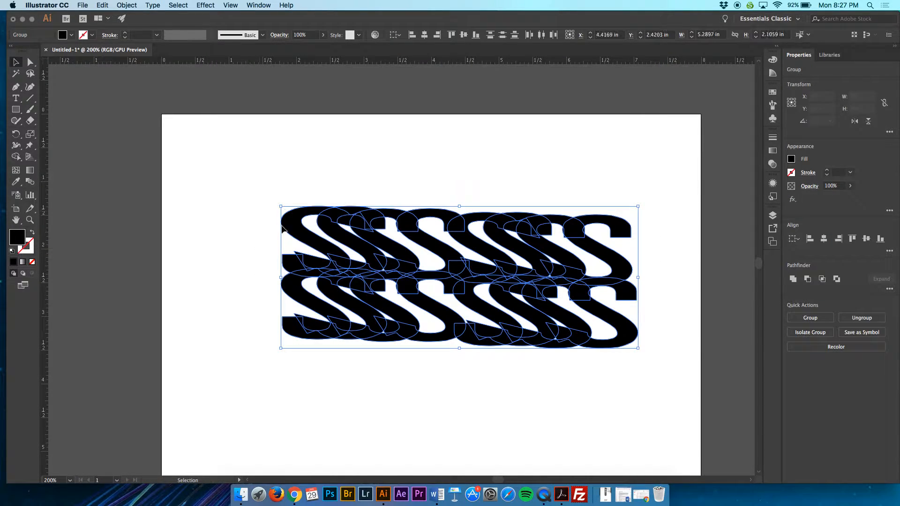
right_click(432, 339)
click(412, 374)
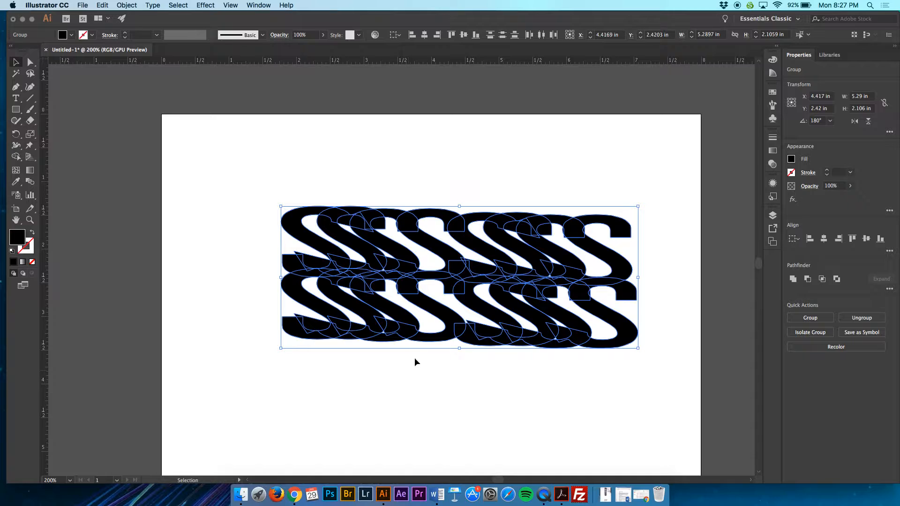
drag(442, 338, 443, 462)
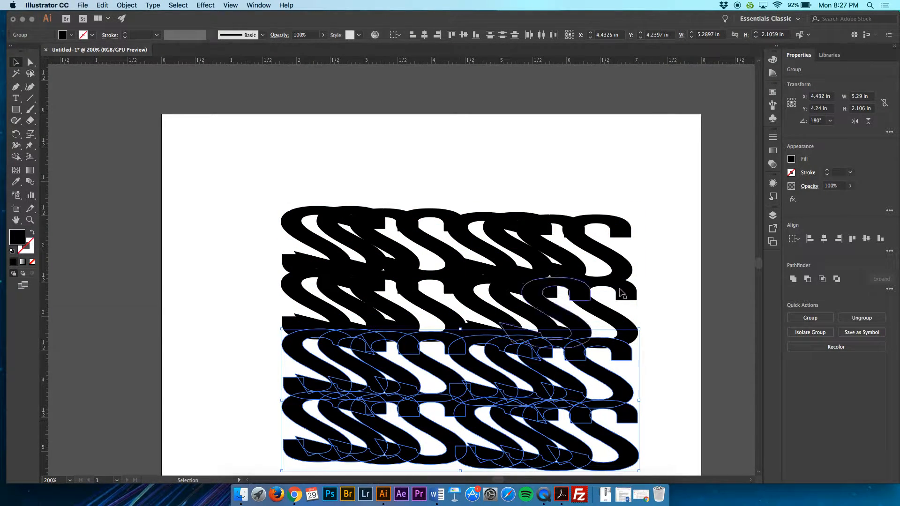
click(660, 269)
Step: Duplicate the full S pattern below and to the right, and enlarge the right copy to about 14.57 by 10.78 in over the artboard
scroll(660, 269, down, 1)
key(ctrl+minus)
key(ctrl+minus)
key(ctrl+minus)
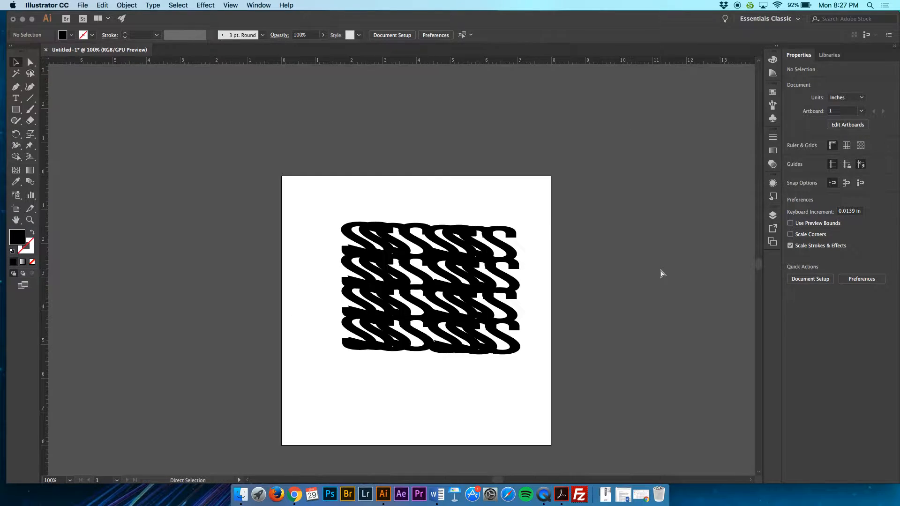
drag(508, 343, 353, 241)
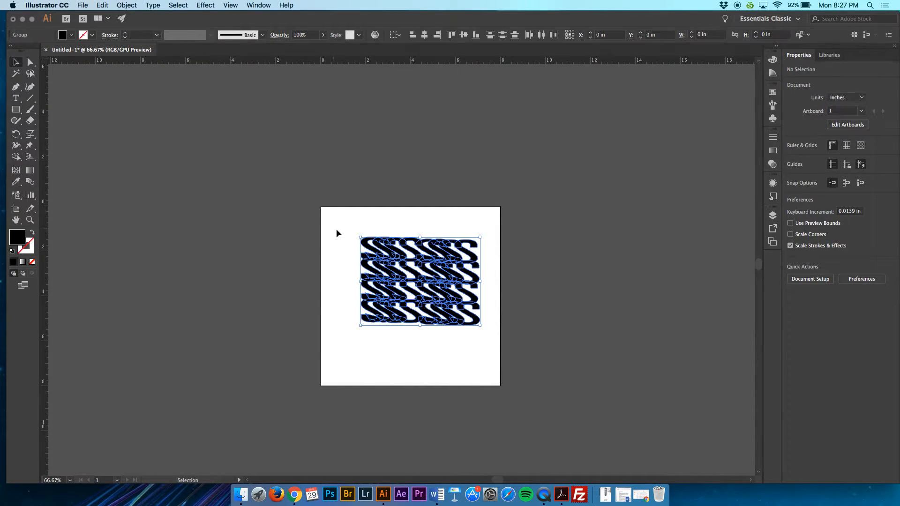
drag(477, 322, 604, 412)
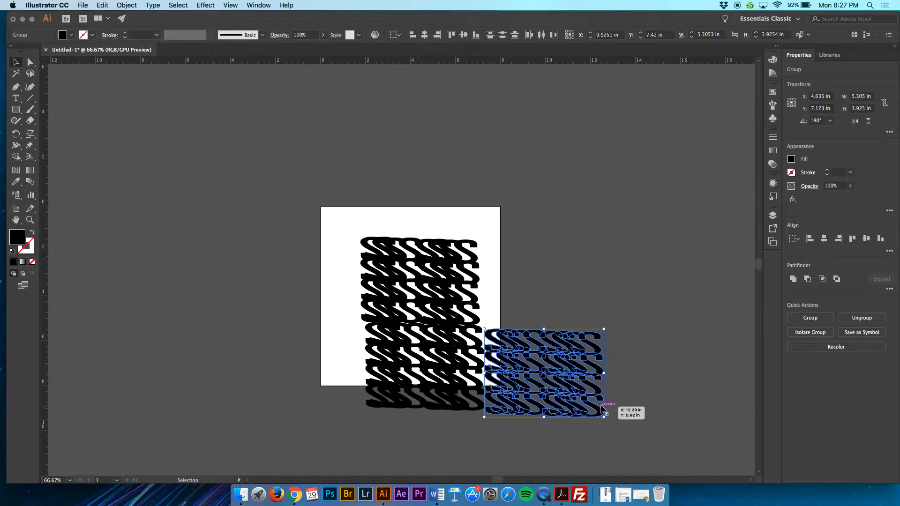
drag(484, 330, 276, 175)
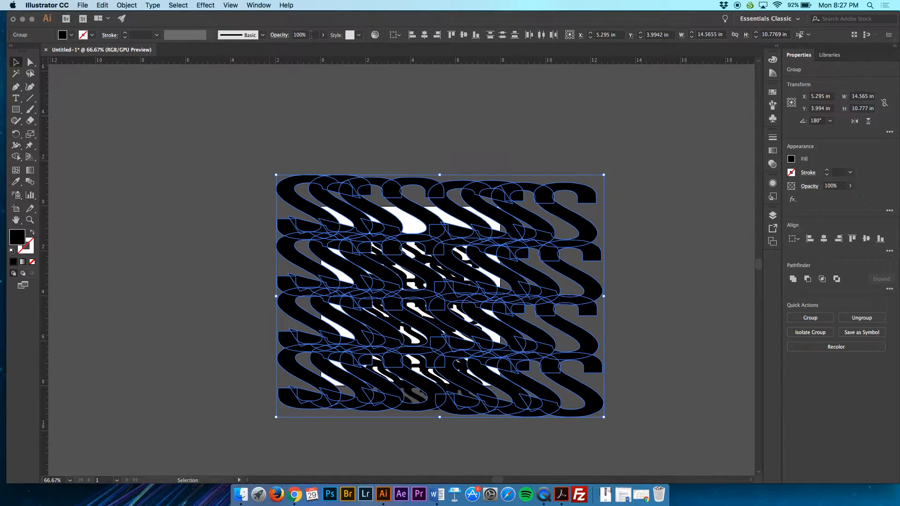
Step: Lower the enlarged S pattern's opacity to 44% and deselect it
click(284, 36)
click(324, 37)
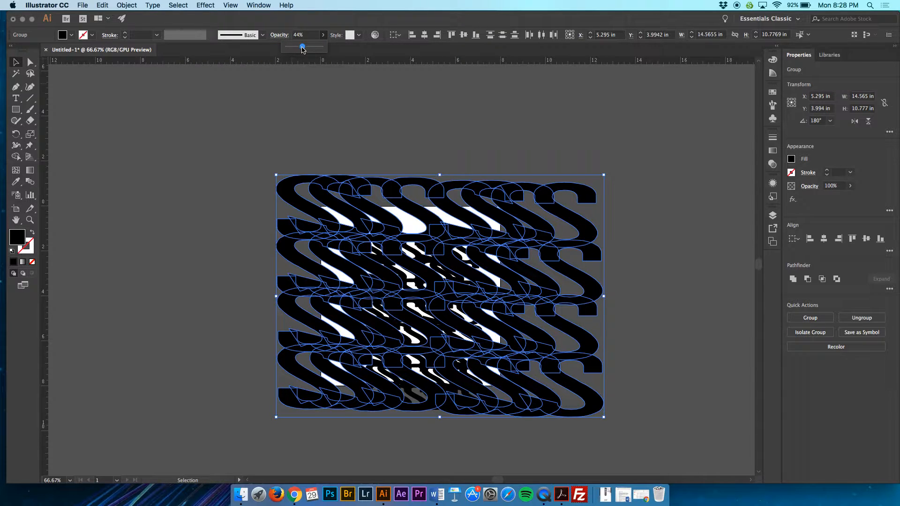
click(362, 73)
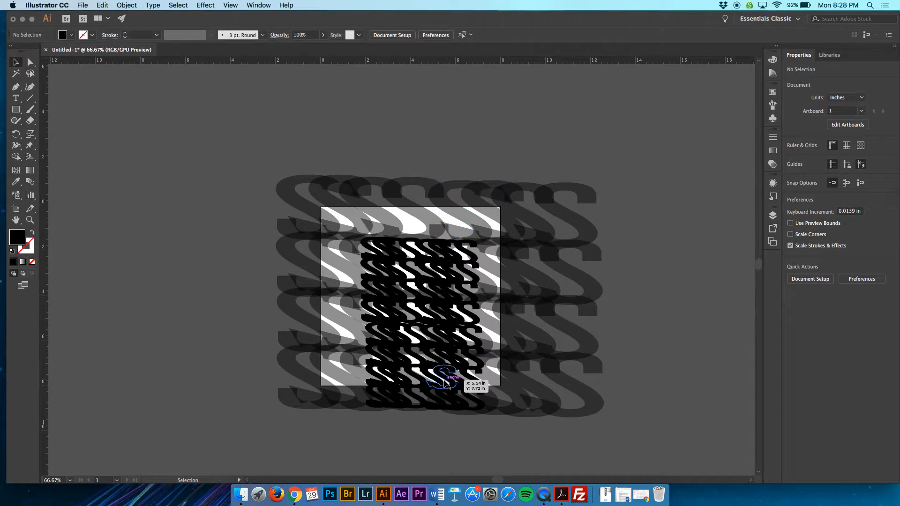
Step: Select four scattered S letters in the enlarged transparent pattern and fill them with red
click(462, 287)
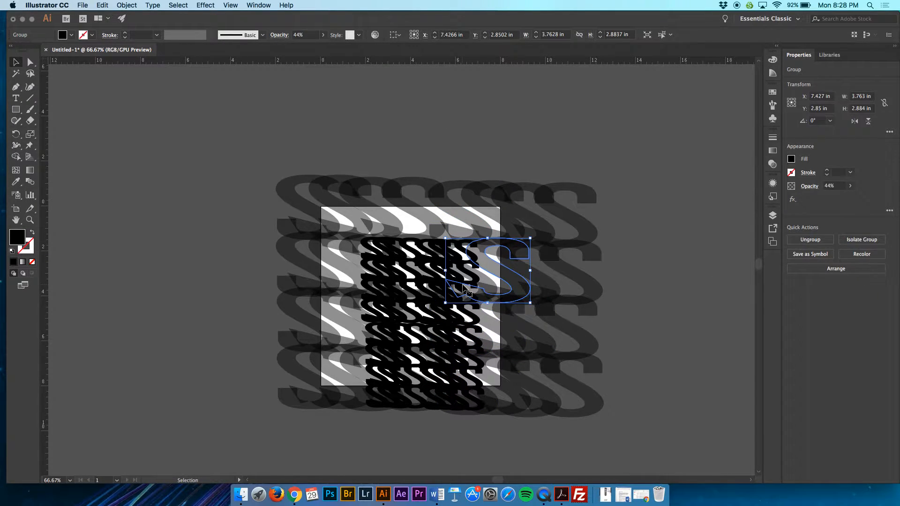
shift+click(406, 324)
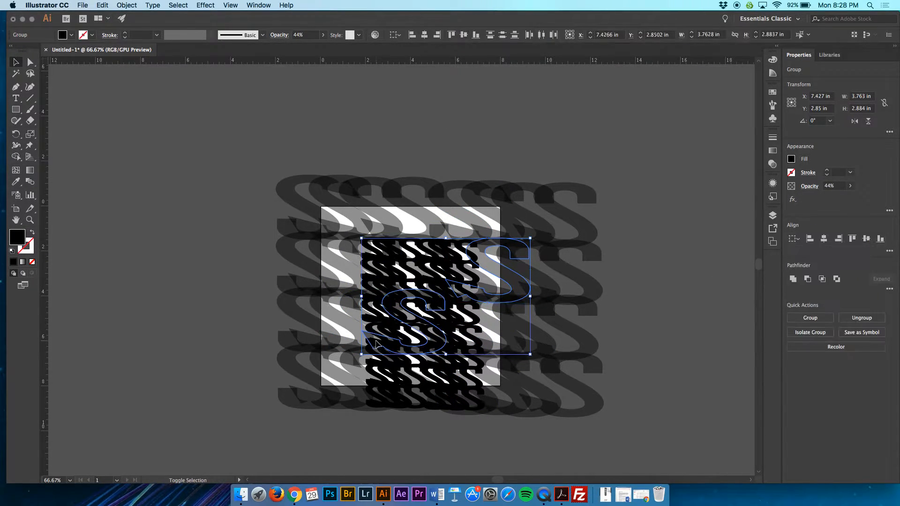
shift+click(364, 383)
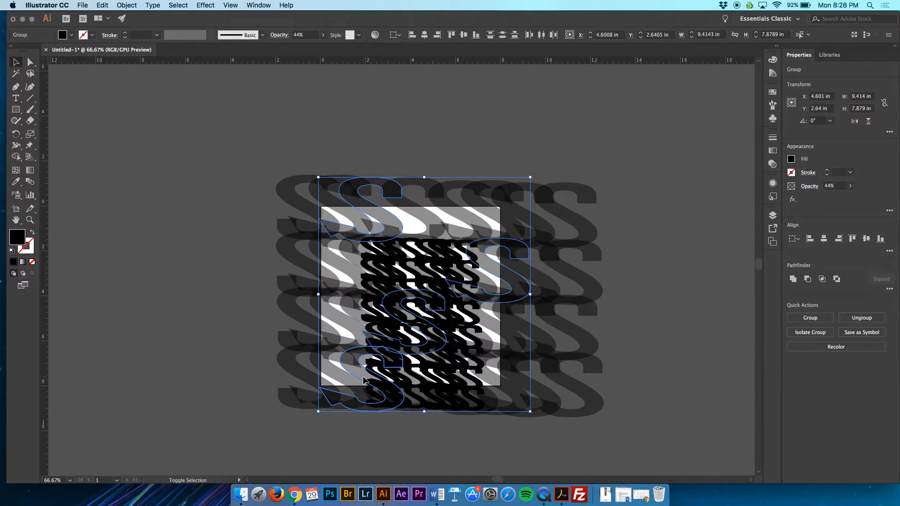
click(72, 37)
click(72, 51)
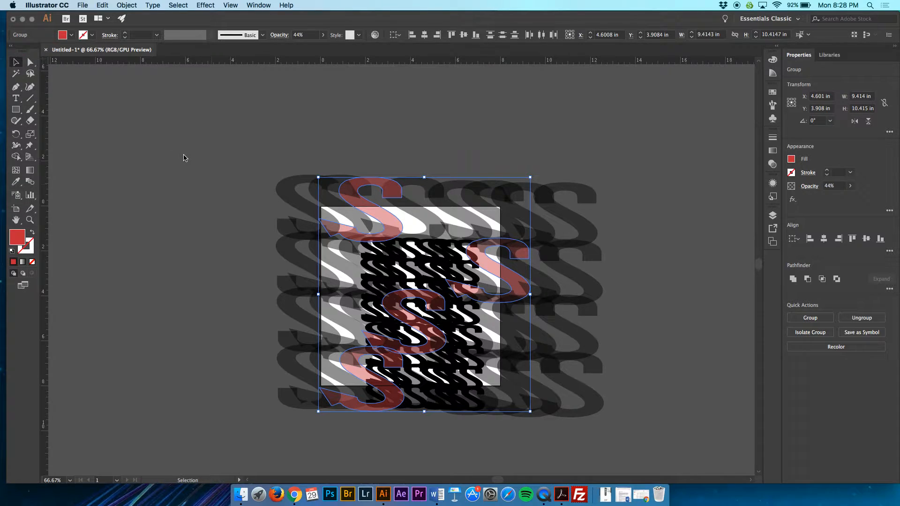
click(222, 166)
Step: Select two large S letters and one small S near the artboard's middle and fill them with orange
click(478, 328)
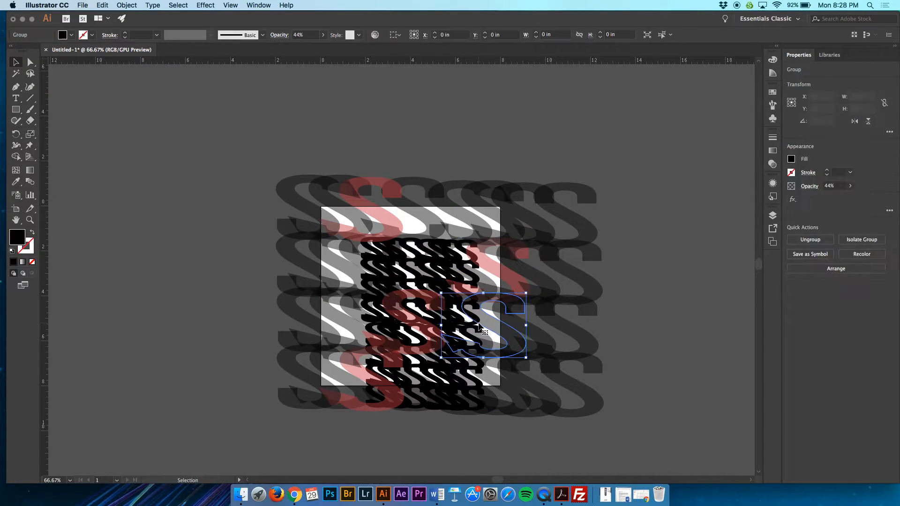
shift+click(408, 300)
click(71, 35)
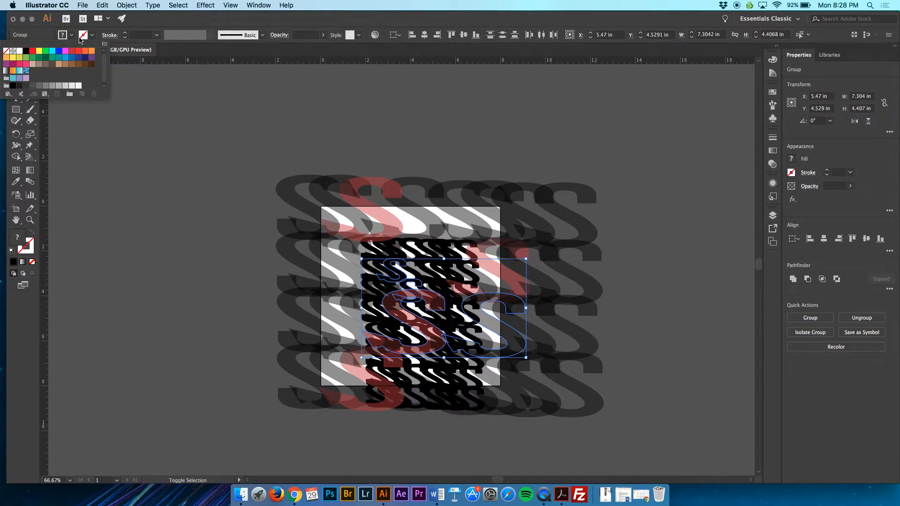
click(92, 52)
click(113, 176)
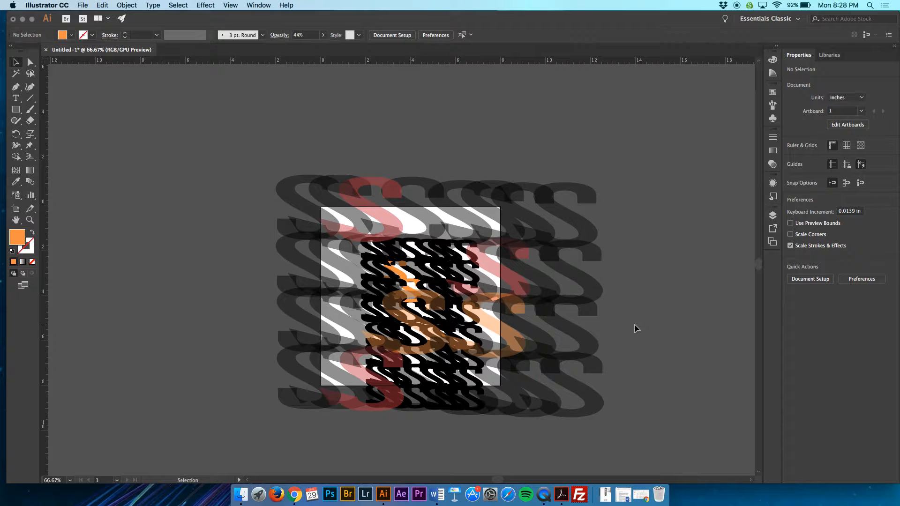
Step: Look over the finished S pattern, and delete all the artwork to leave the artboard empty
key(super+1)
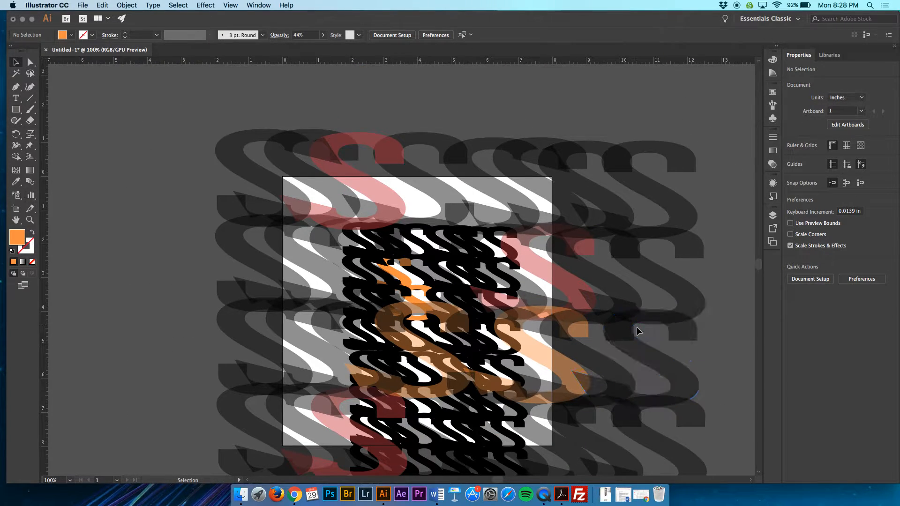
scroll(637, 327, down, 3)
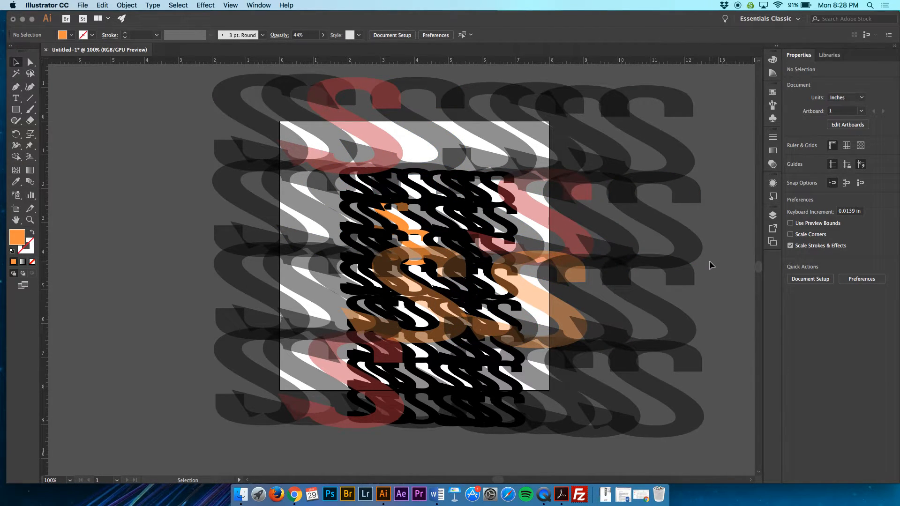
key(super+minus)
key(super+minus)
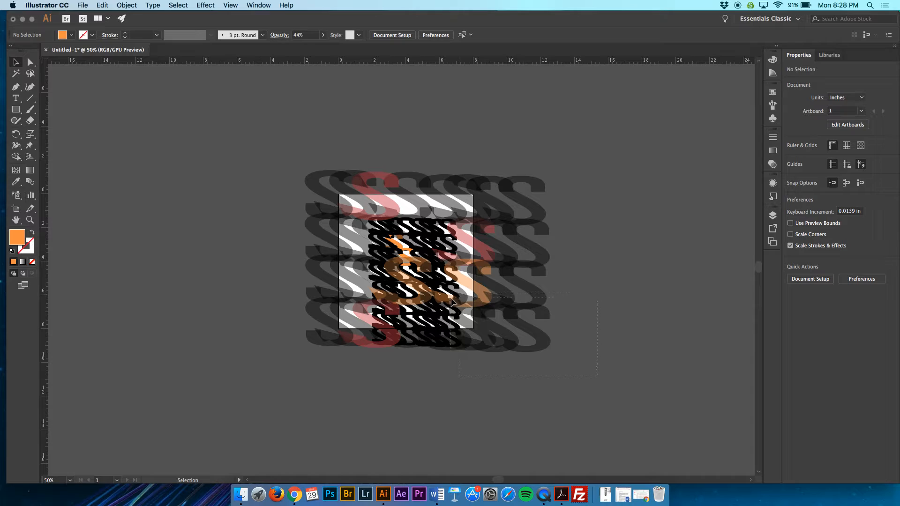
key(super+a)
click(271, 135)
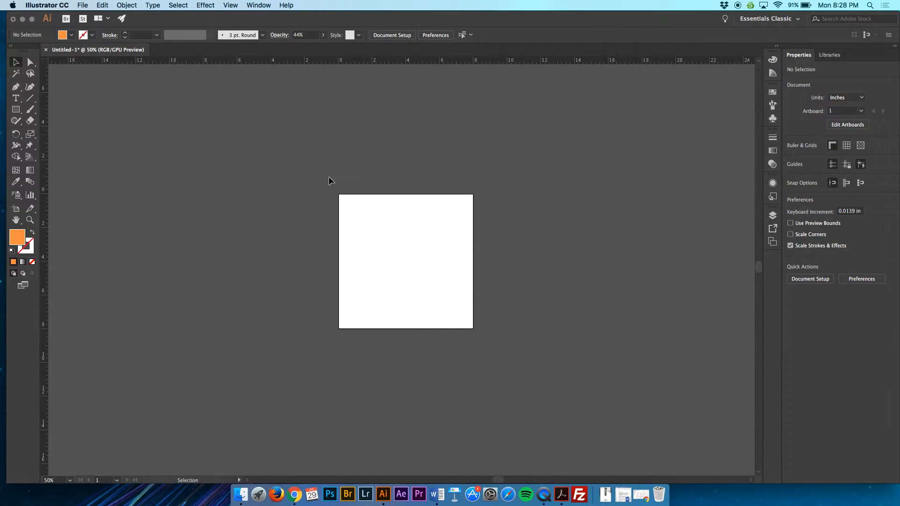